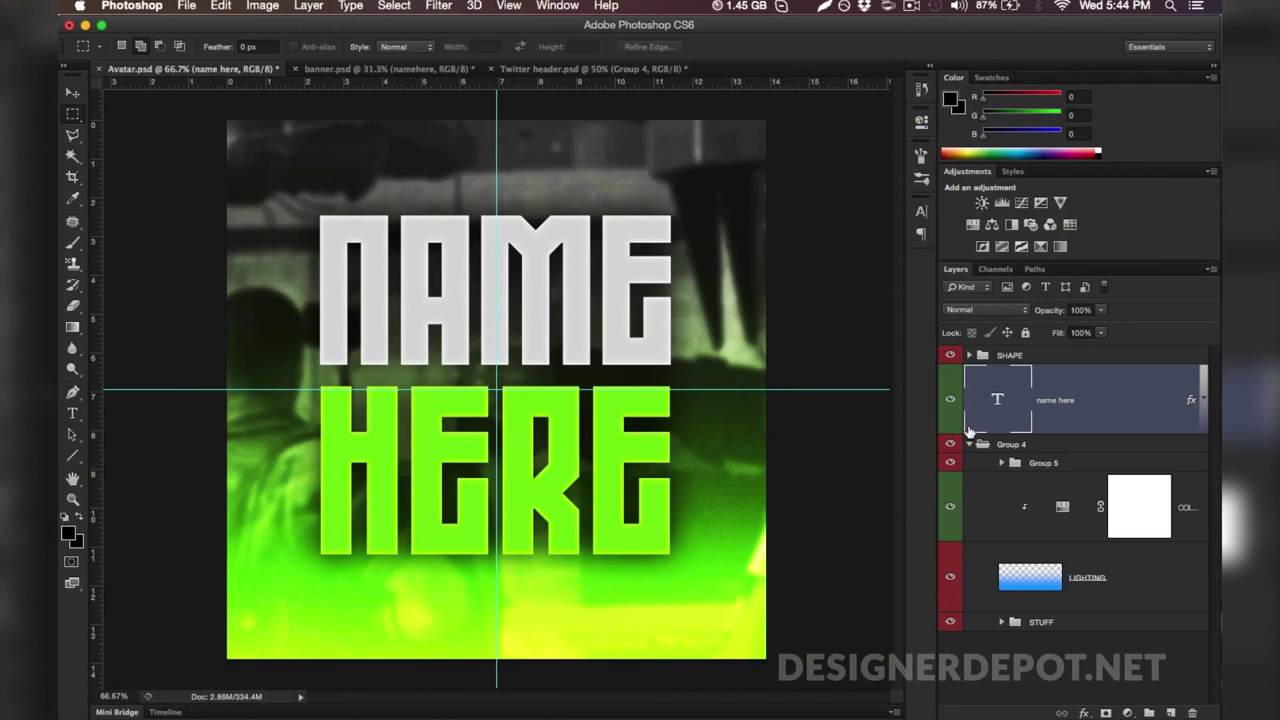
# Step: Try a magenta hue on the avatar's colour layer, then revert it to green
pyautogui.doubleClick(1063, 508)
pyautogui.moveTo(728, 218); pyautogui.dragTo(775, 216)
pyautogui.press('super+z')
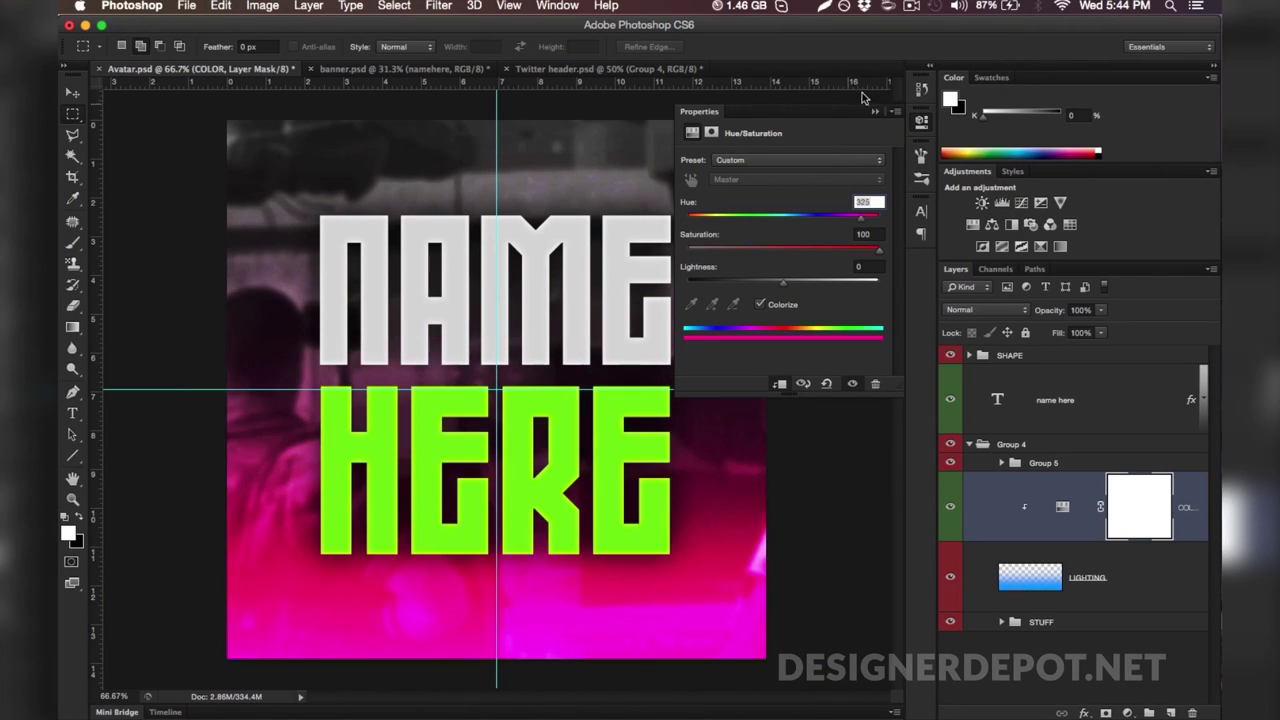
pyautogui.click(745, 220)
pyautogui.click(875, 111)
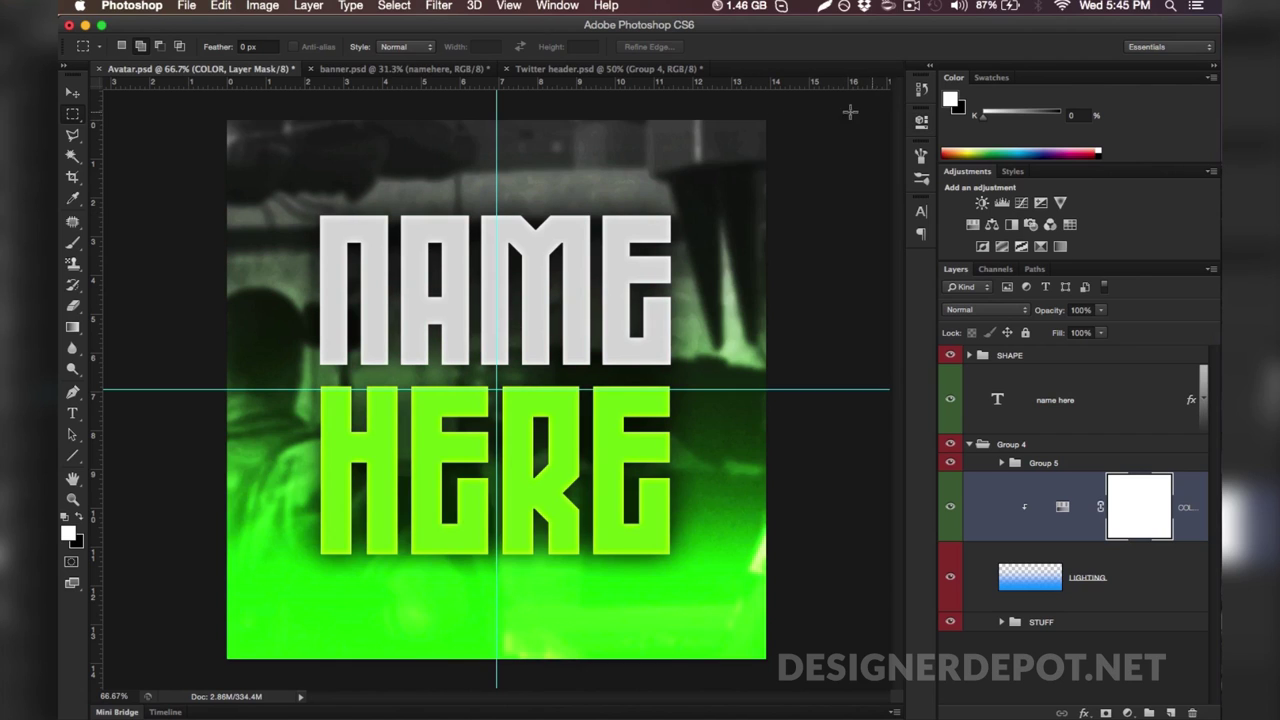
# Step: Switch to banner.psd and inspect the NAMEHERE headline's font
pyautogui.click(343, 72)
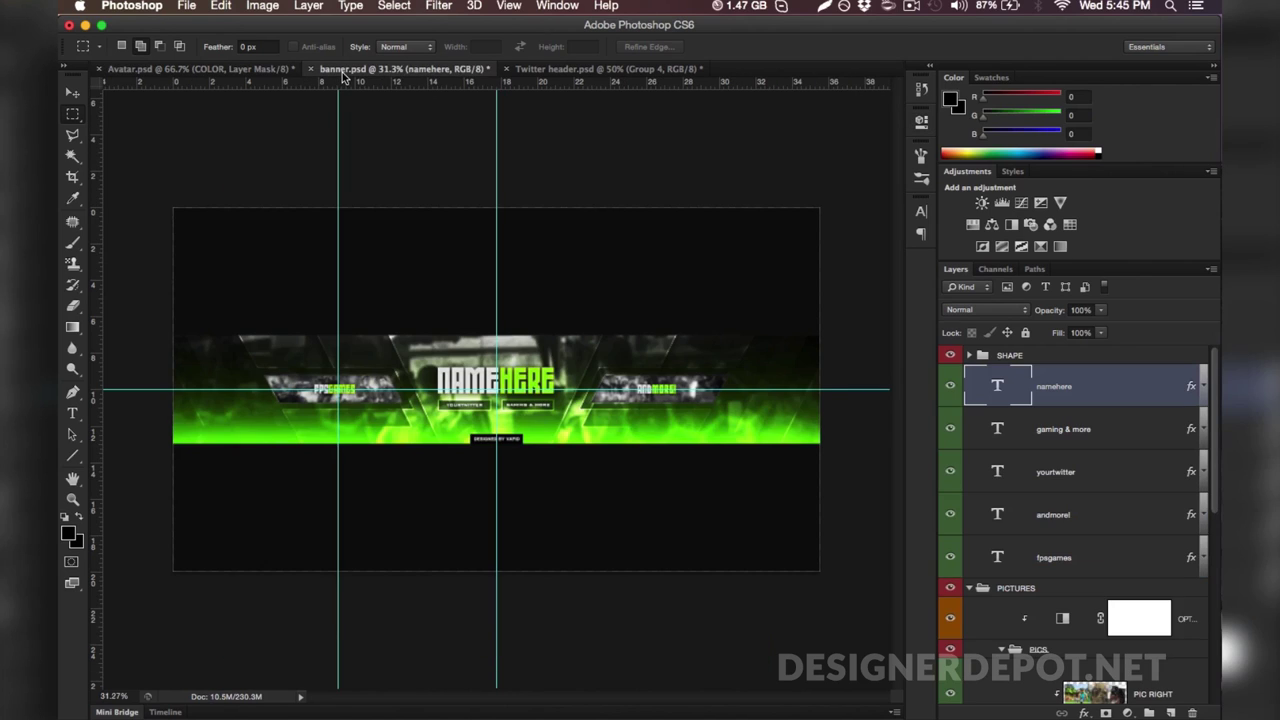
pyautogui.doubleClick(997, 385)
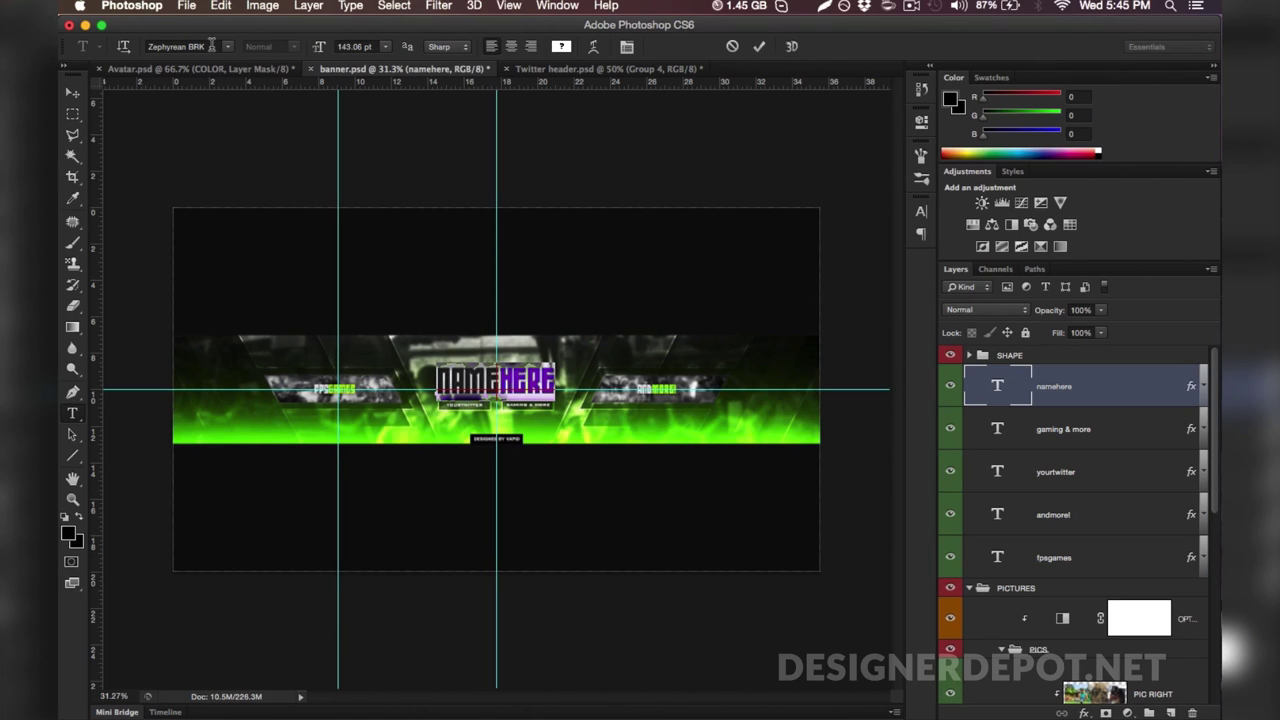
pyautogui.click(205, 46)
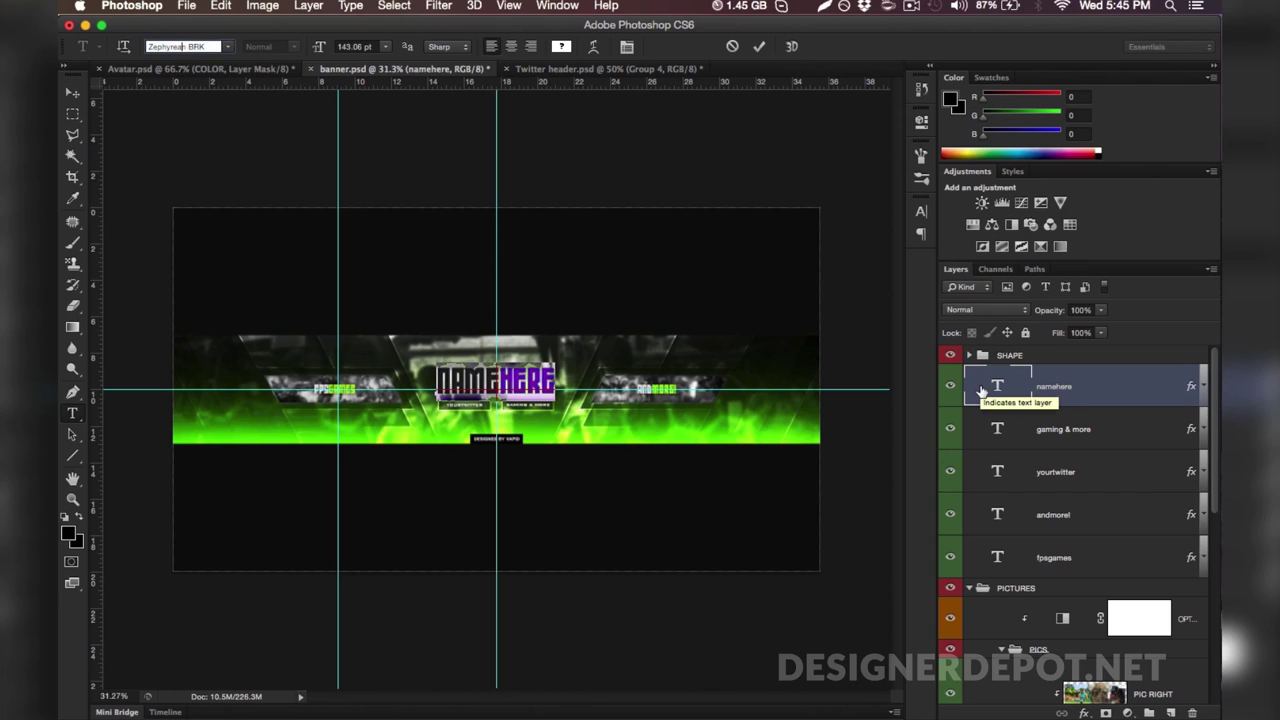
pyautogui.press('Escape')
pyautogui.press('m')
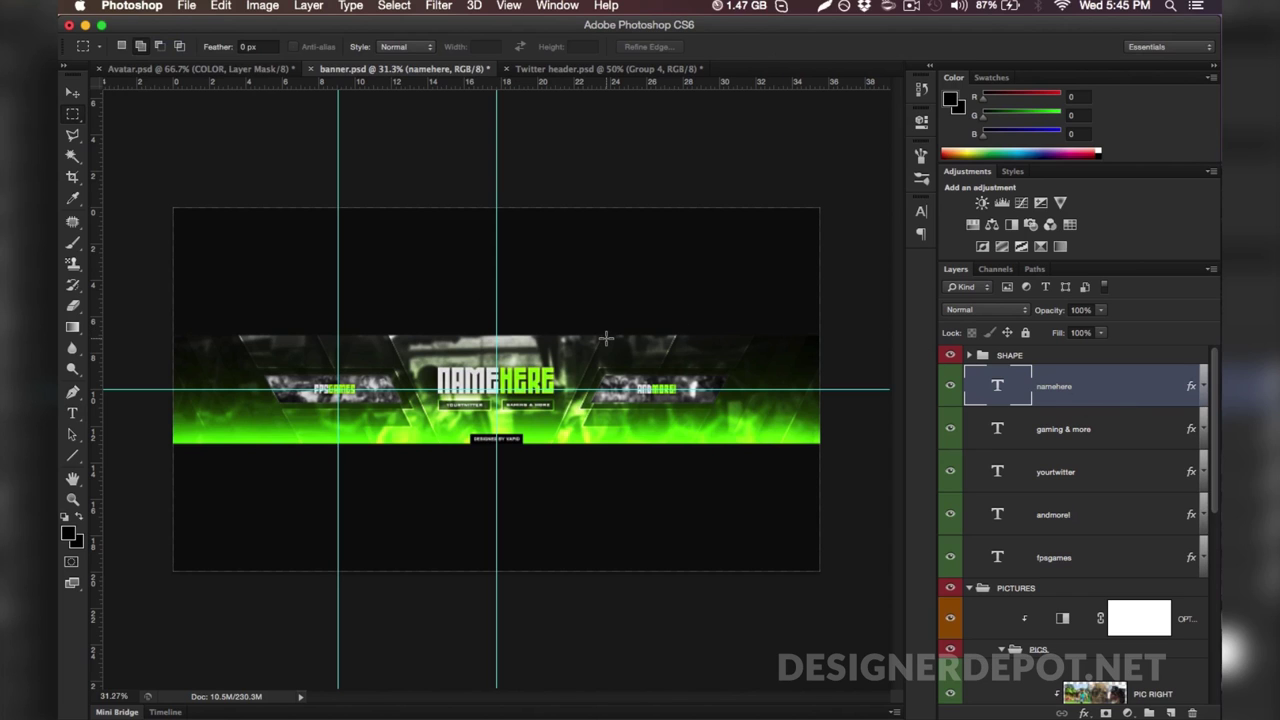
# Step: Zoom in, move the banner tab to first position, and toggle the NAMEHERE layer's visibility
pyautogui.press('super+plus')
pyautogui.press('super+plus')
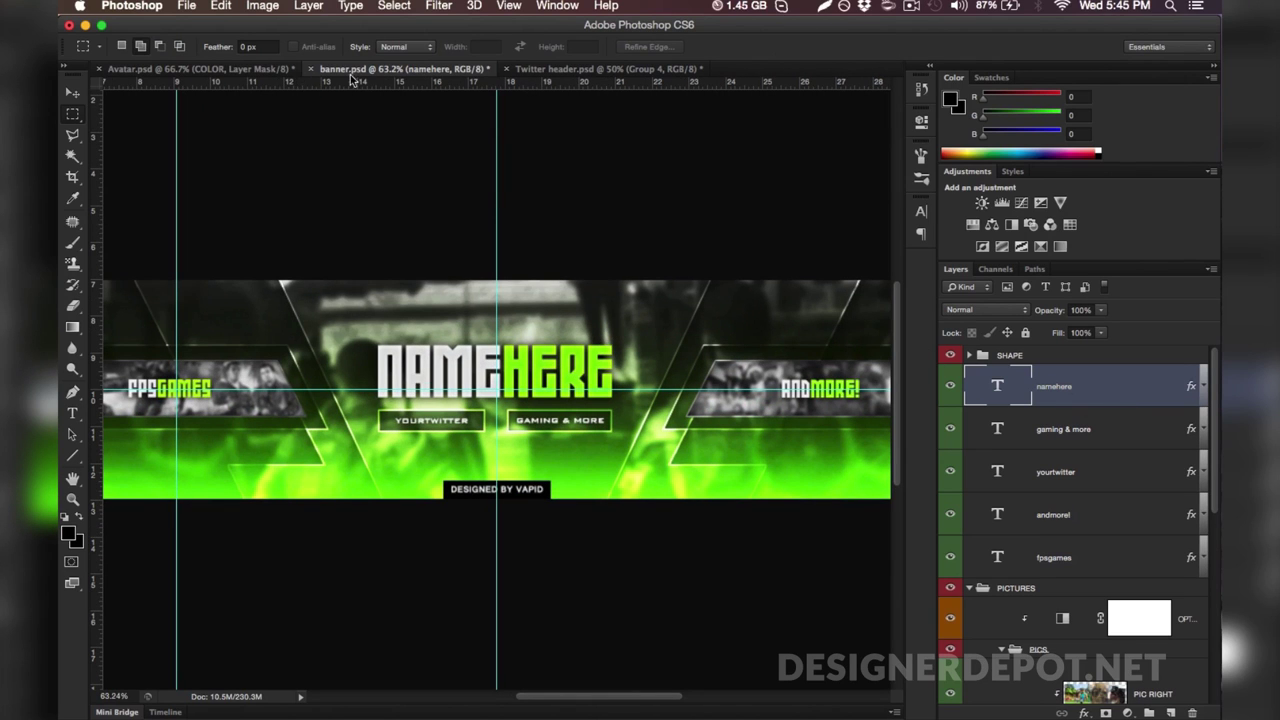
pyautogui.moveTo(354, 72); pyautogui.dragTo(143, 75)
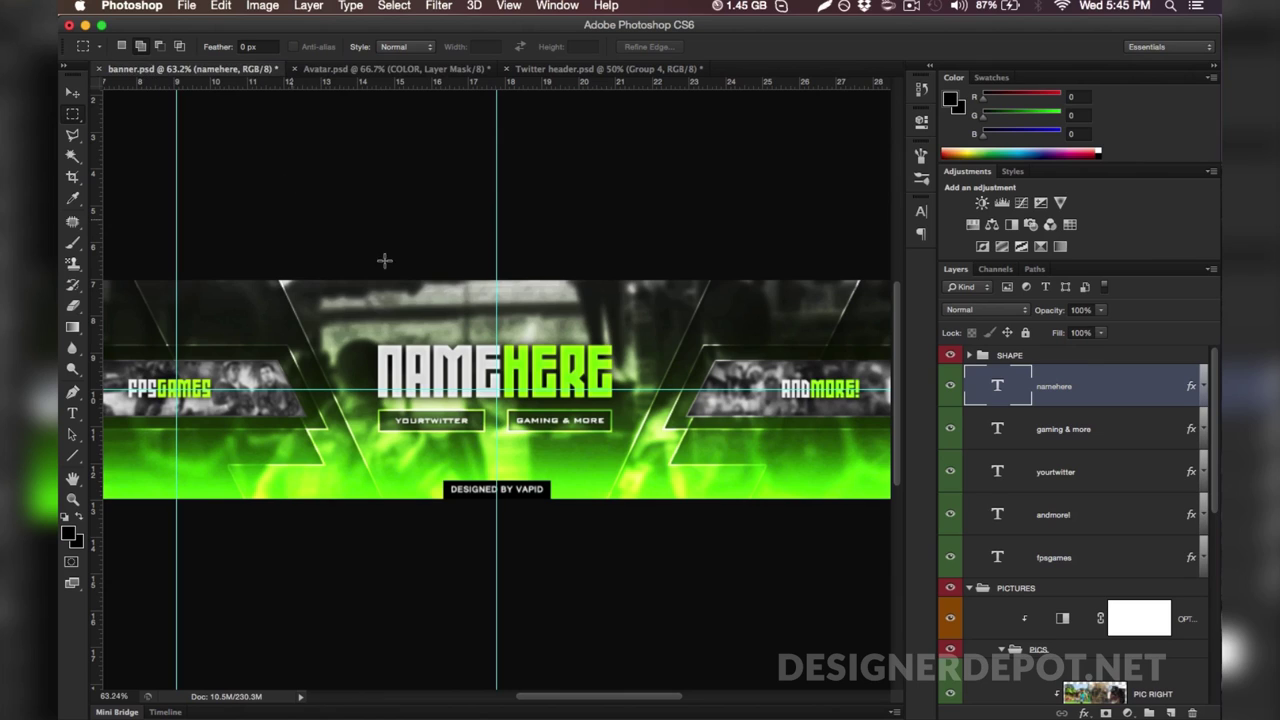
pyautogui.click(953, 398)
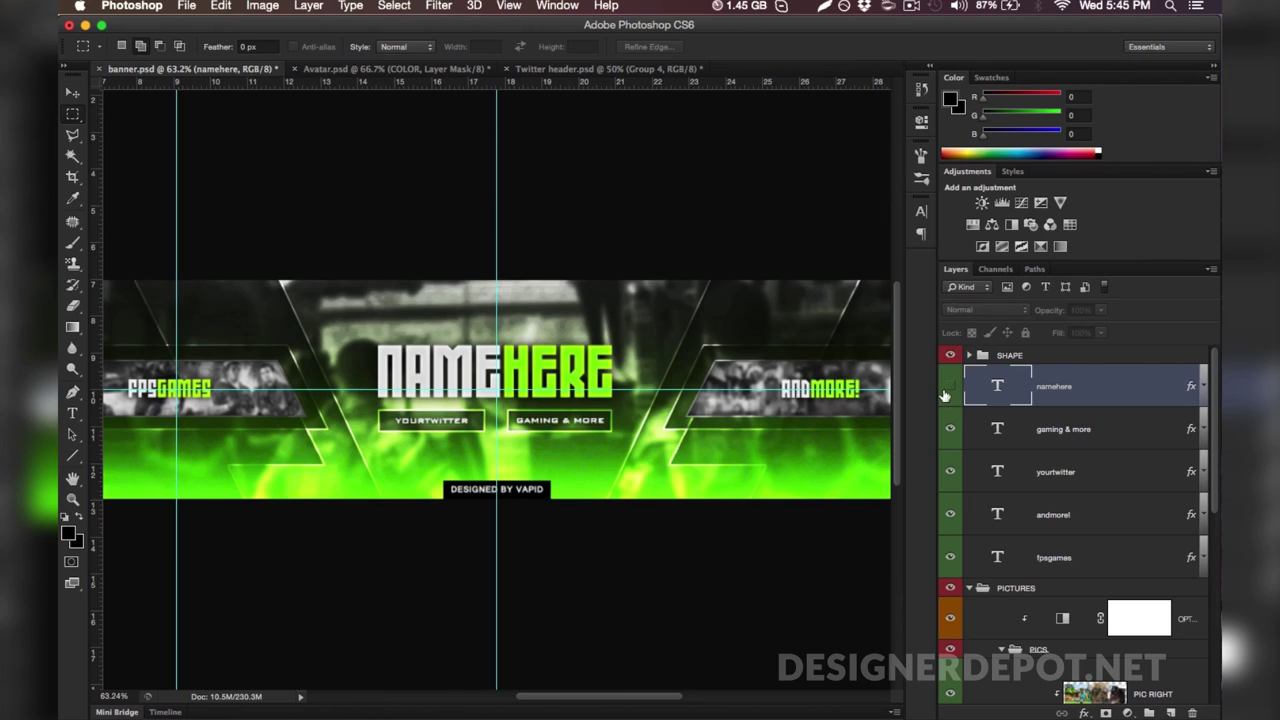
pyautogui.click(951, 400)
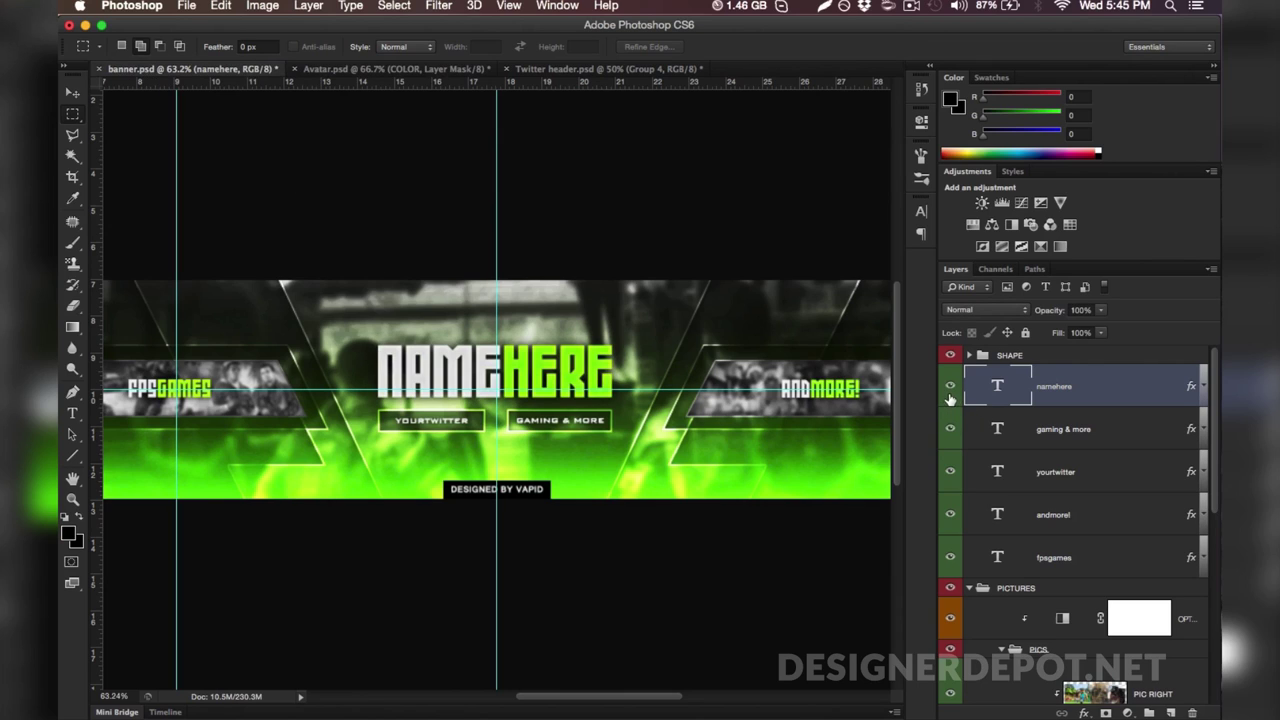
pyautogui.doubleClick(997, 388)
# Step: Replace the word NAME in the headline with 'designer'
pyautogui.click(511, 375)
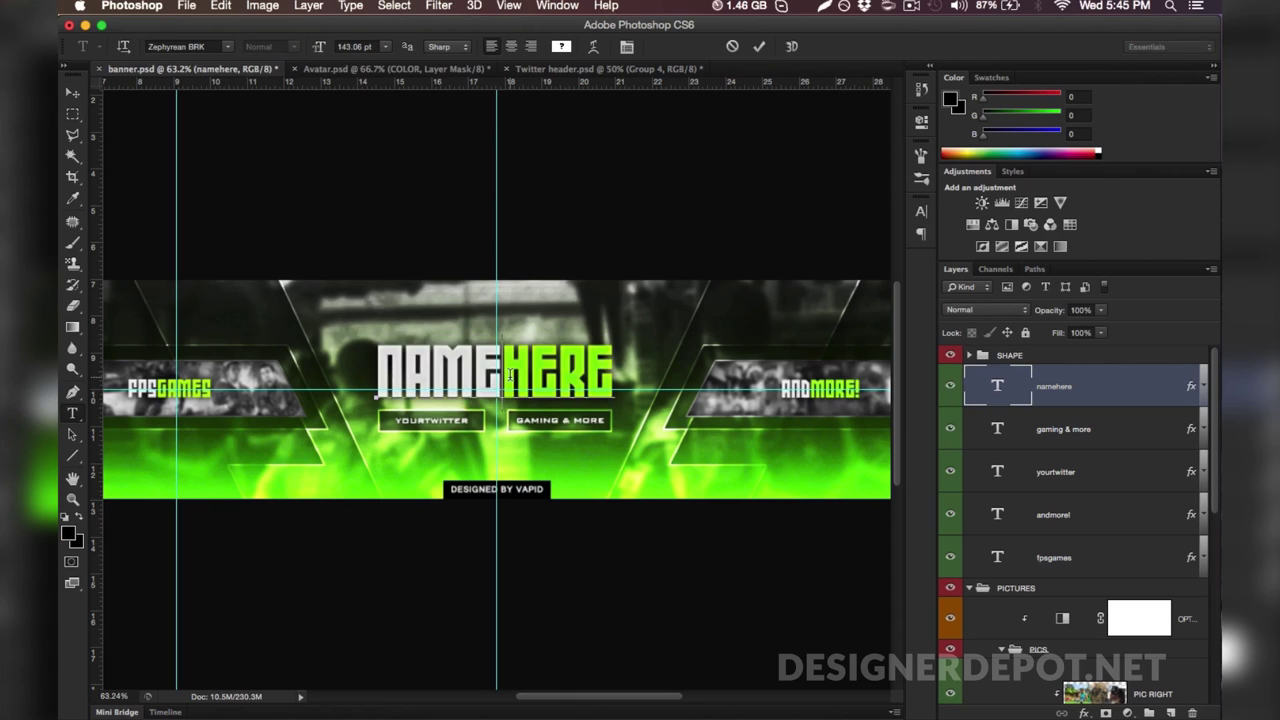
pyautogui.hotkey('shift', 'Left')
pyautogui.hotkey('shift', 'Left')
pyautogui.hotkey('shift', 'Left')
pyautogui.hotkey('shift', 'Left')
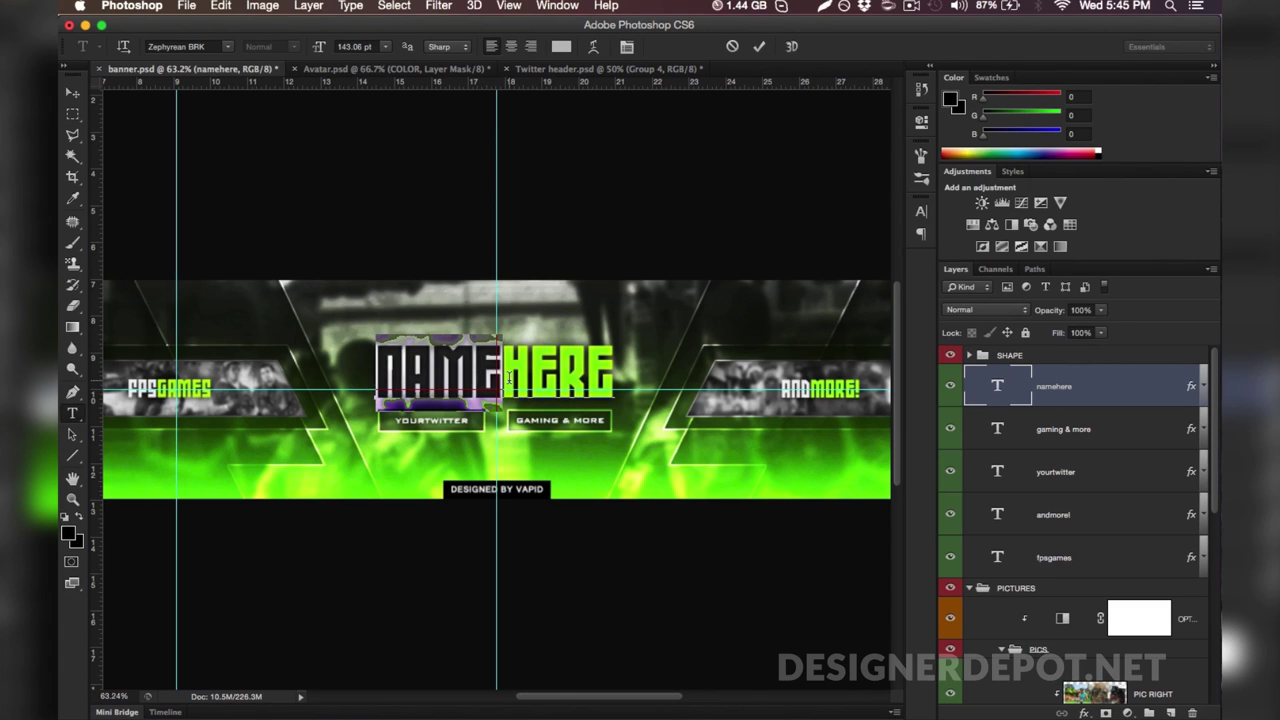
pyautogui.hotkey('shift', 'Right')
pyautogui.hotkey('shift', 'Right')
pyautogui.hotkey('shift', 'Right')
pyautogui.hotkey('shift', 'Right')
pyautogui.hotkey('shift', 'Right')
pyautogui.hotkey('shift', 'Right')
pyautogui.hotkey('shift', 'Right')
pyautogui.hotkey('shift', 'Right')
pyautogui.press('Right')
pyautogui.hotkey('shift', 'Left')
pyautogui.hotkey('shift', 'Left')
pyautogui.hotkey('shift', 'Left')
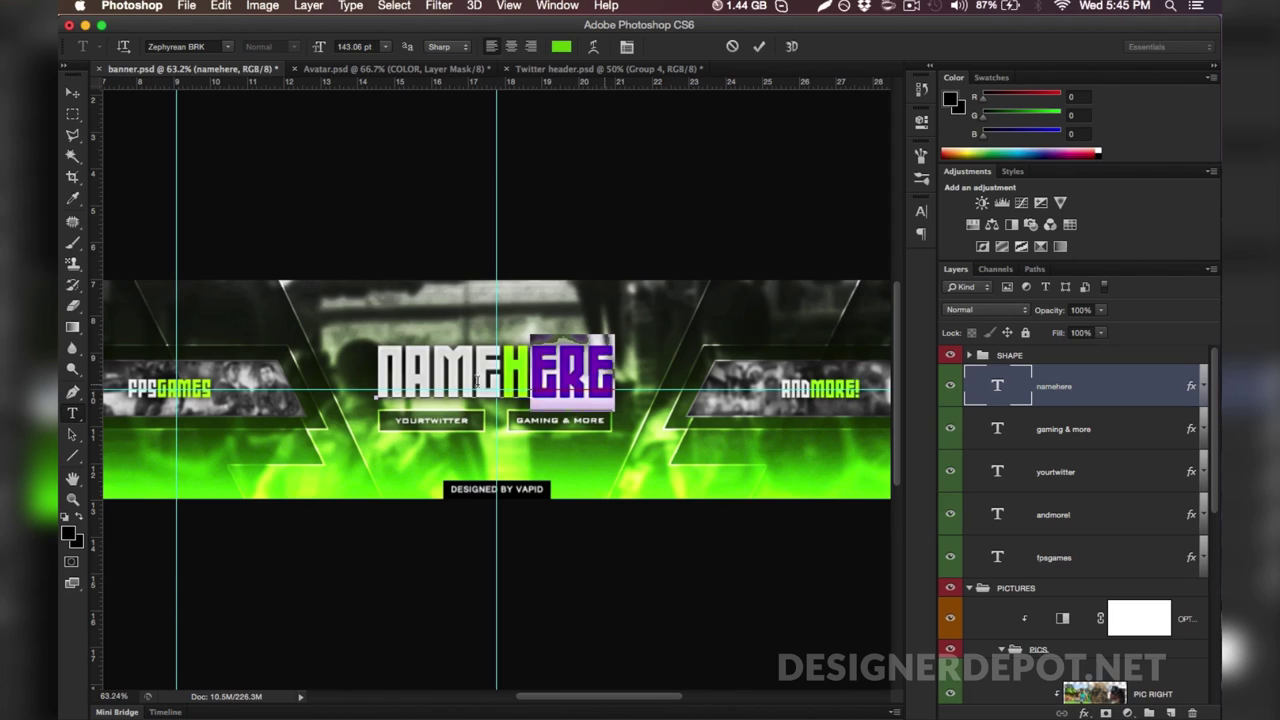
pyautogui.hotkey('shift', 'Left')
pyautogui.hotkey('shift', 'Left')
pyautogui.hotkey('shift', 'Left')
pyautogui.hotkey('shift', 'Left')
pyautogui.hotkey('shift', 'Left')
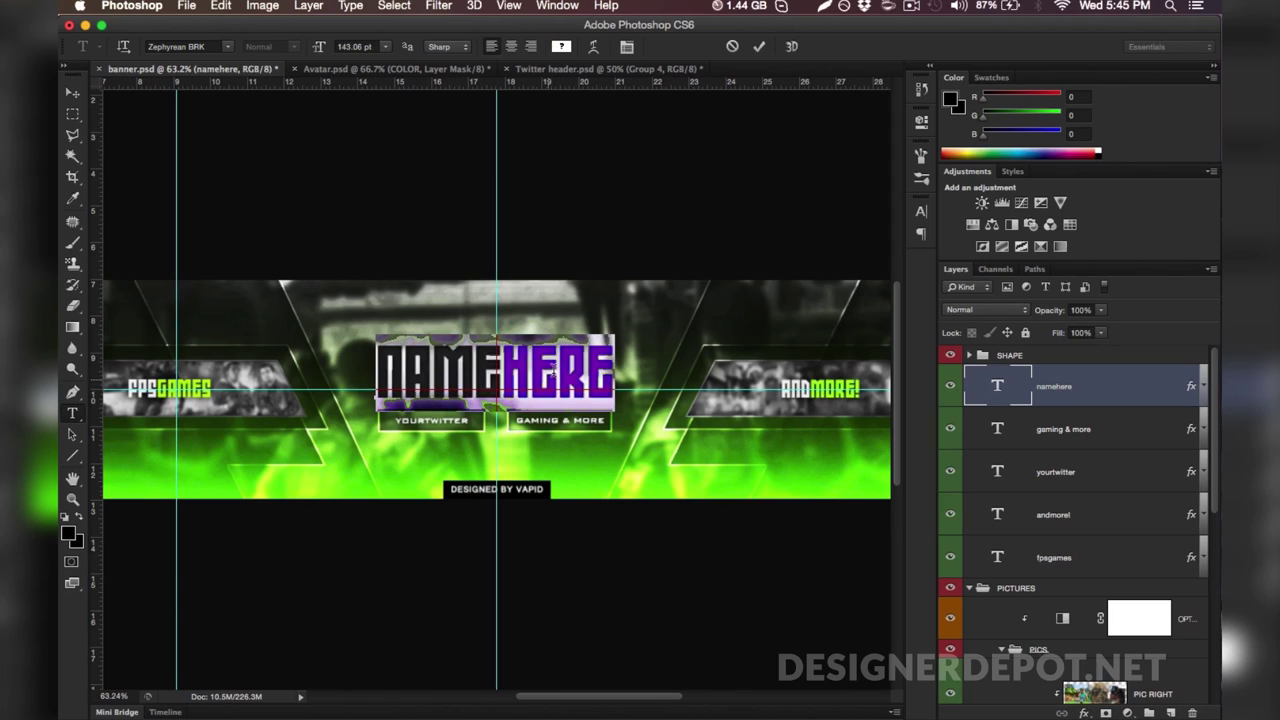
pyautogui.click(502, 372)
pyautogui.hotkey('shift', 'Left')
pyautogui.hotkey('shift', 'Left')
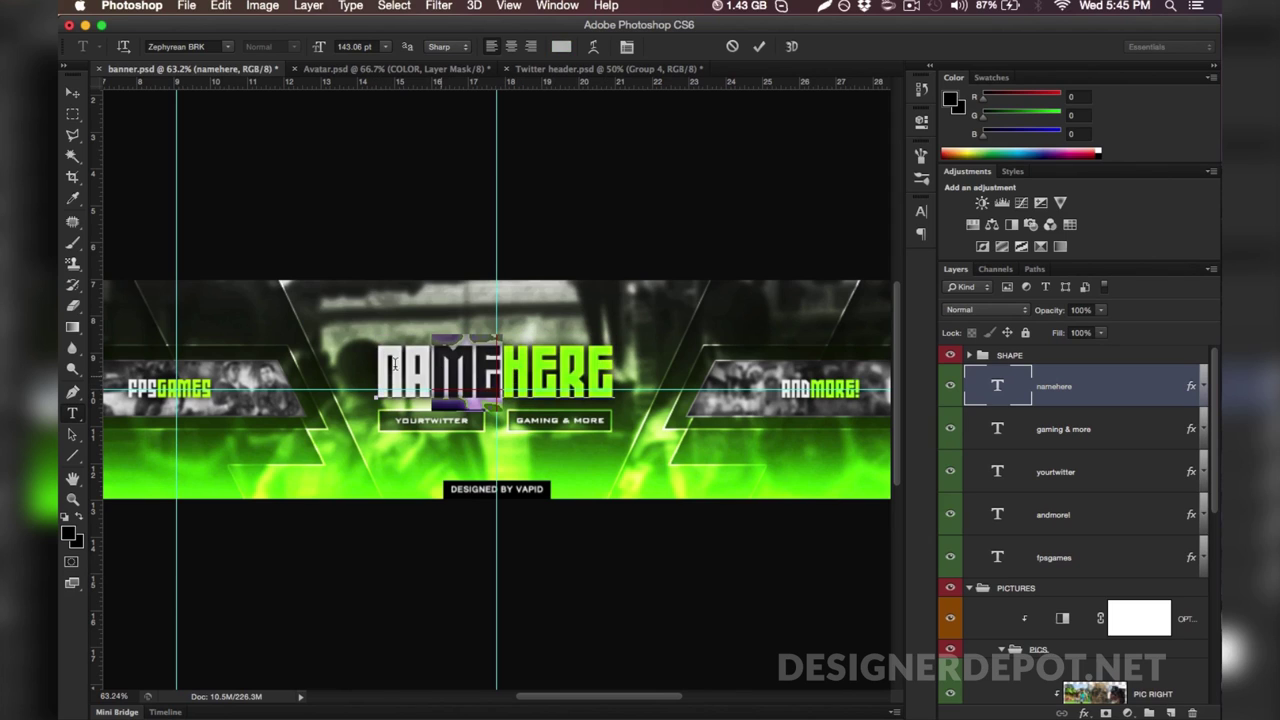
pyautogui.hotkey('shift', 'Left')
pyautogui.hotkey('shift', 'Left')
pyautogui.write('designer')
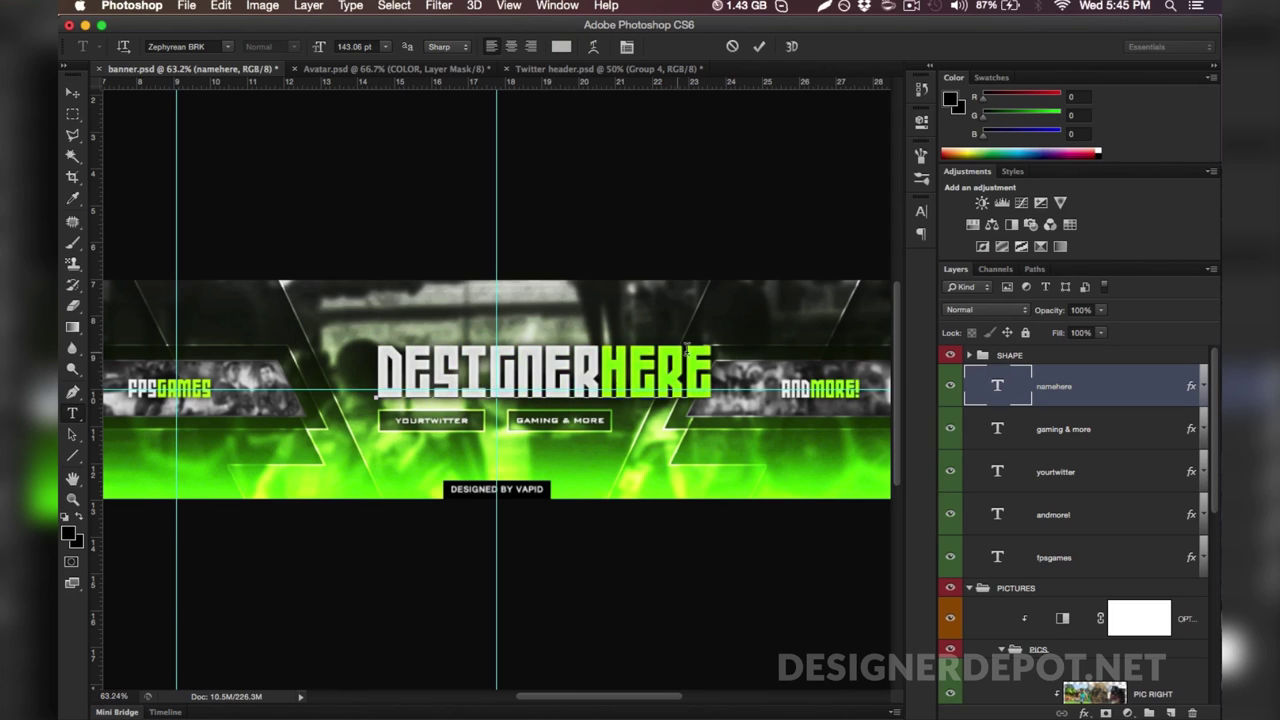
# Step: Replace HERE with 'depot' and commit the headline text
pyautogui.doubleClick(968, 380)
pyautogui.click(640, 367)
pyautogui.hotkey('shift', 'End')
pyautogui.write('depot')
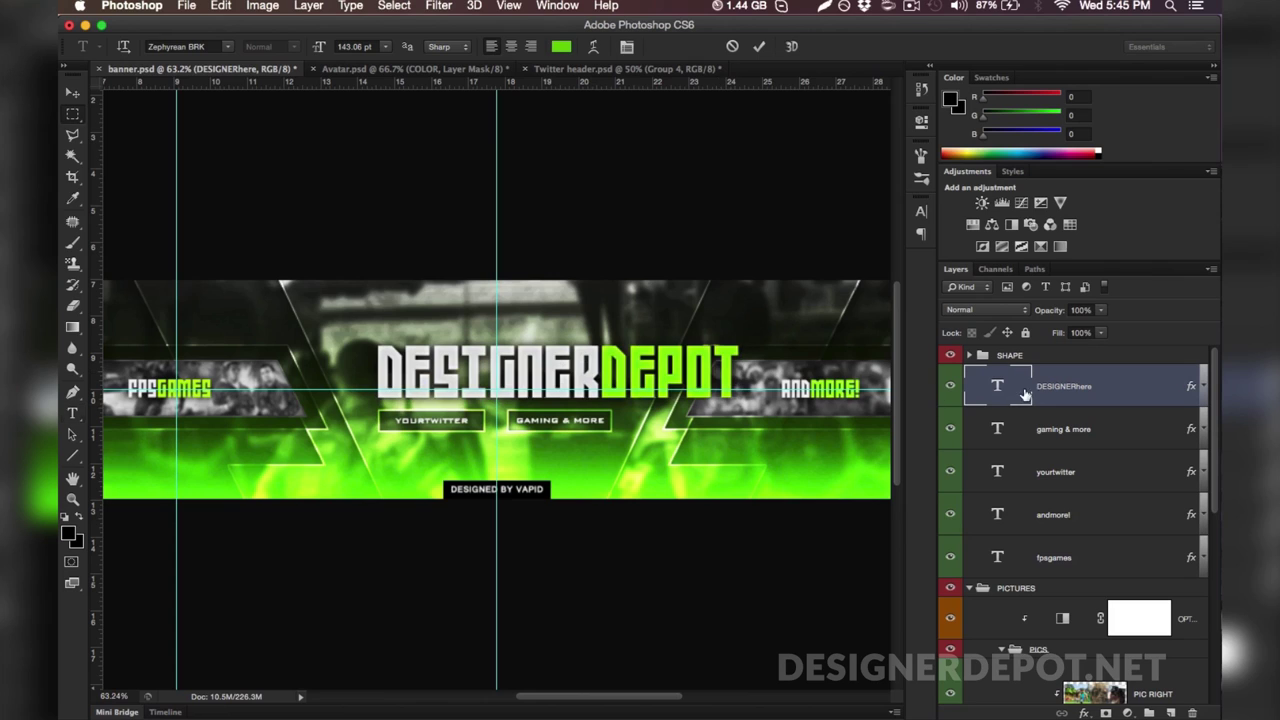
pyautogui.click(1024, 395)
pyautogui.press('m')
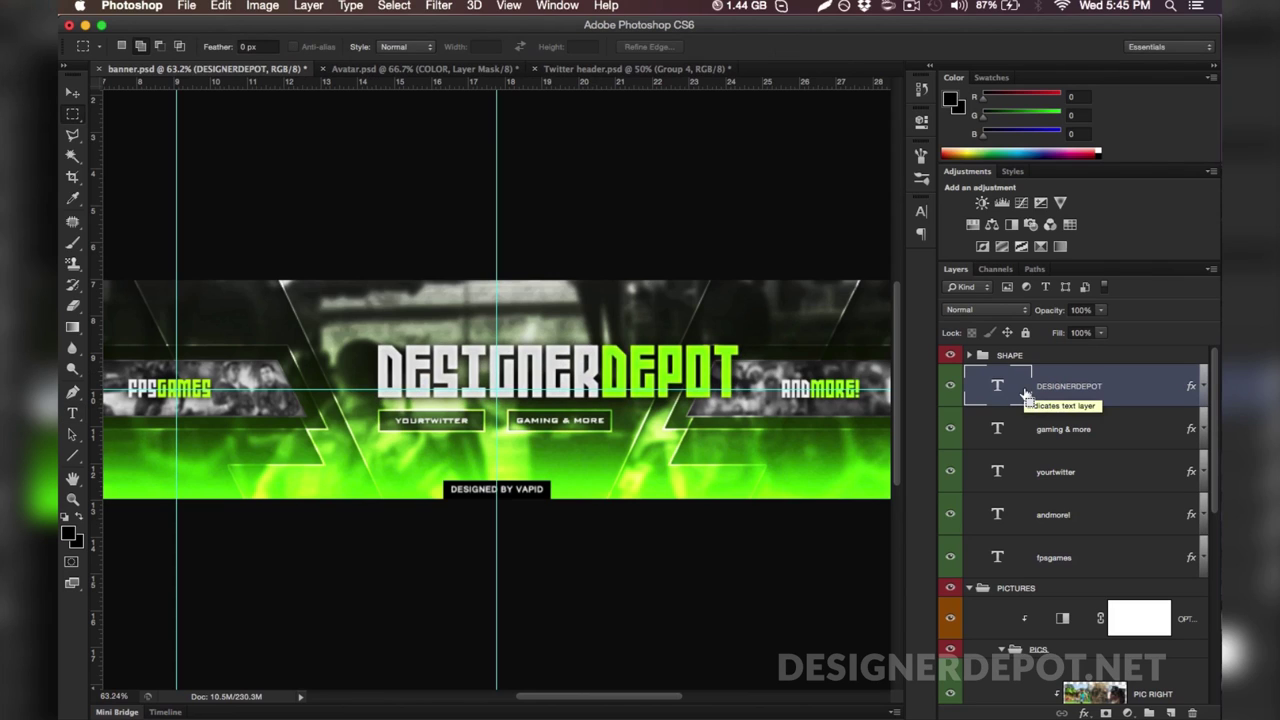
# Step: Scale the DESIGNERDEPOT headline down to about 84% and hide the ANDMORE! text
pyautogui.hotkey('ctrl', 't')
pyautogui.moveTo(745, 330); pyautogui.dragTo(628, 370)
pyautogui.press('Return')
pyautogui.scroll(-3, 627, 368)
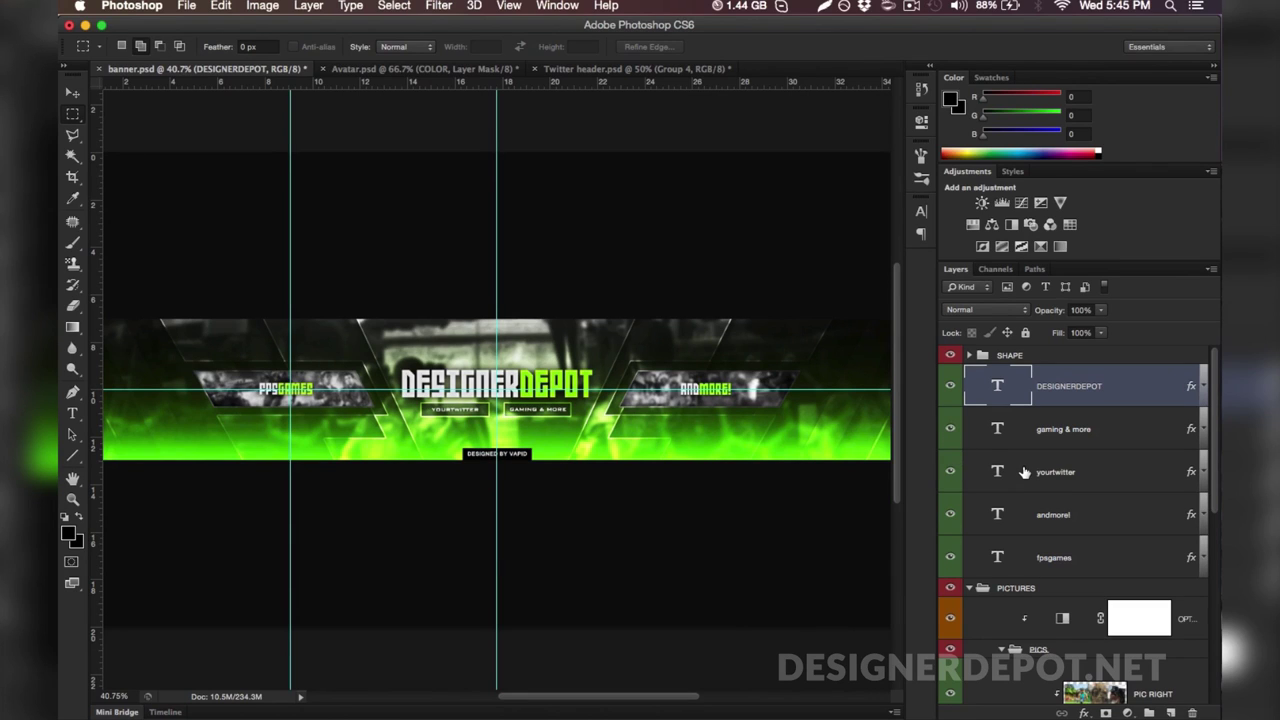
pyautogui.click(955, 520)
# Step: Show ANDMORE! again and toggle the photo strips' colour adjustment off and on
pyautogui.click(958, 520)
pyautogui.scroll(-3, 637, 400)
pyautogui.scroll(3, 637, 400)
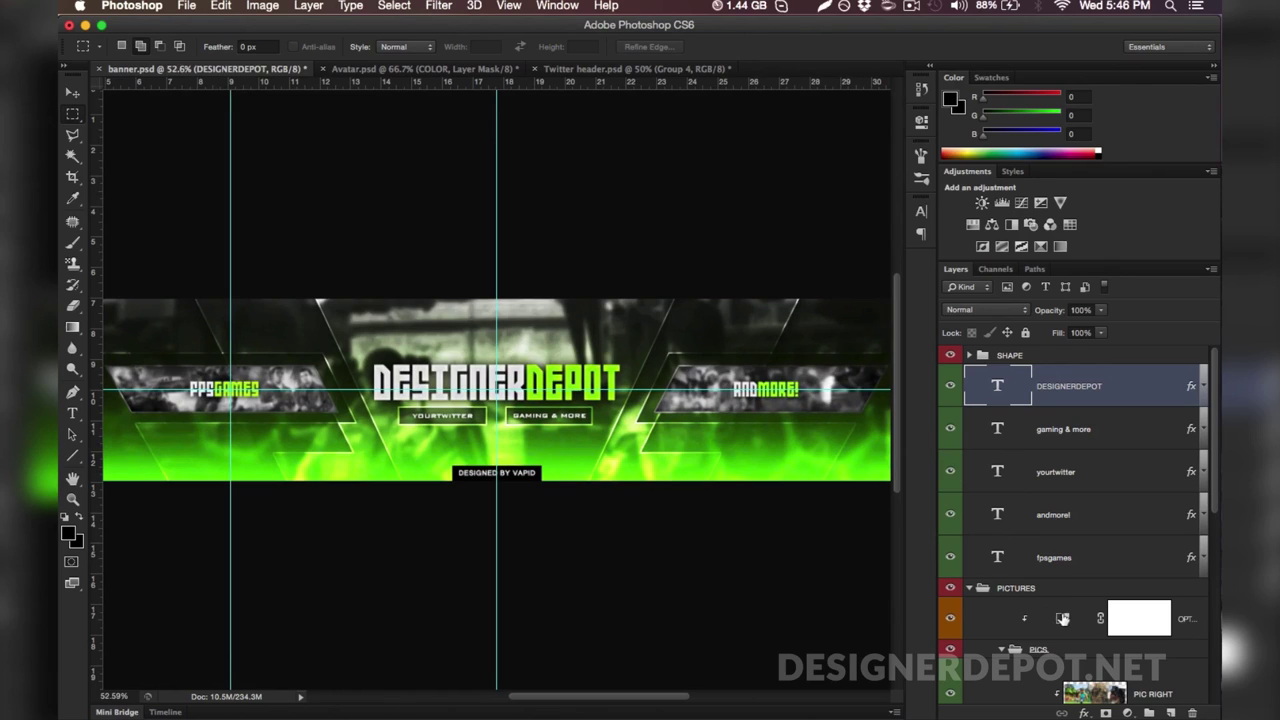
pyautogui.click(952, 617)
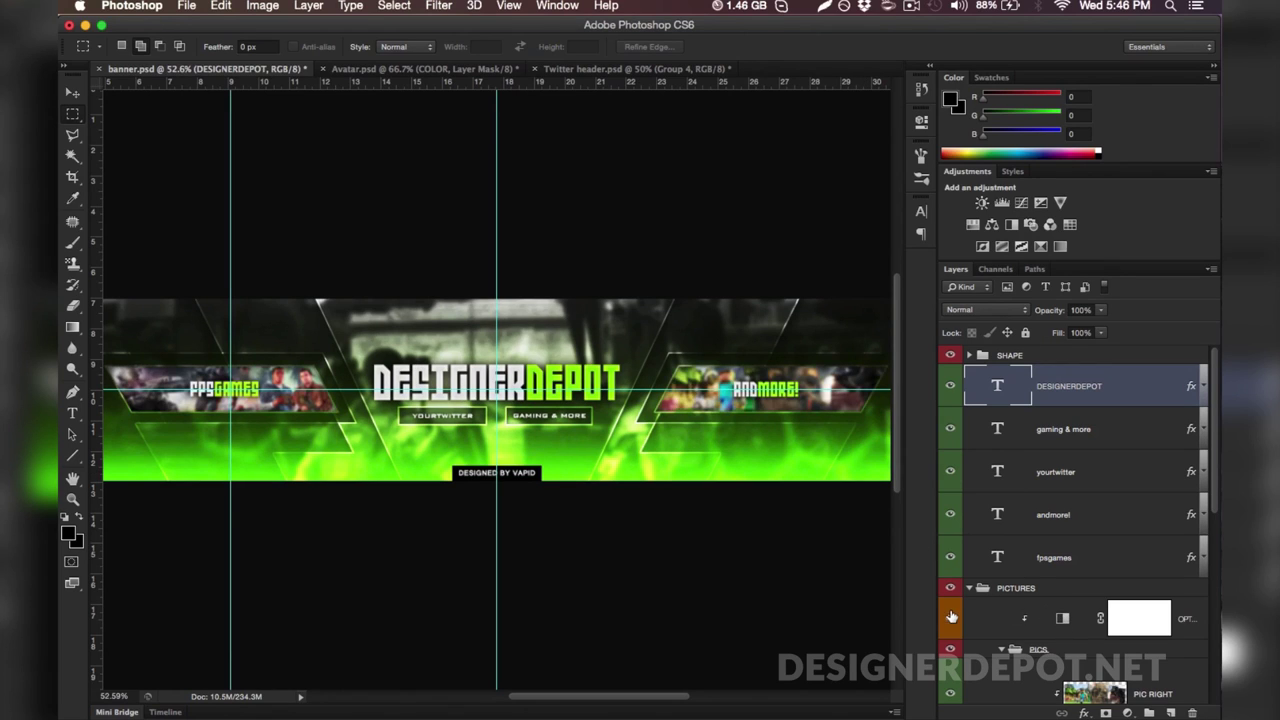
pyautogui.click(952, 617)
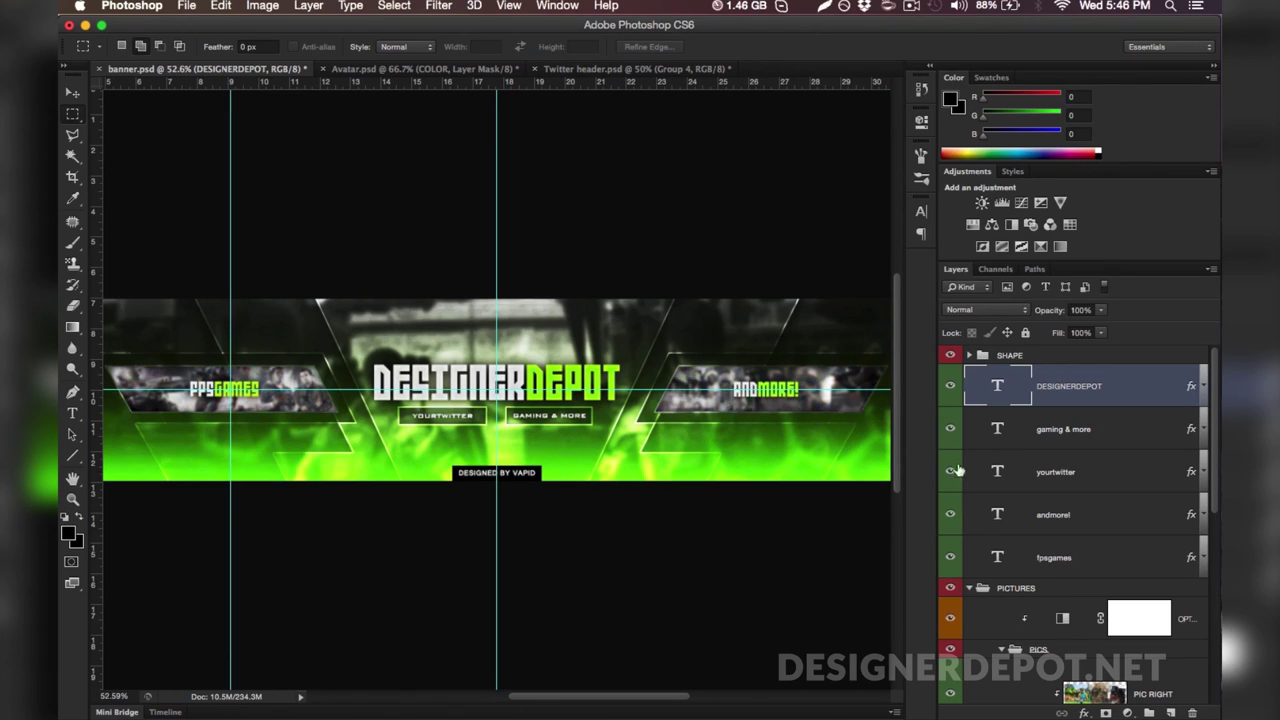
# Step: Collapse the PICTURES group and toggle the banner's colour adjustment layer to compare
pyautogui.click(969, 588)
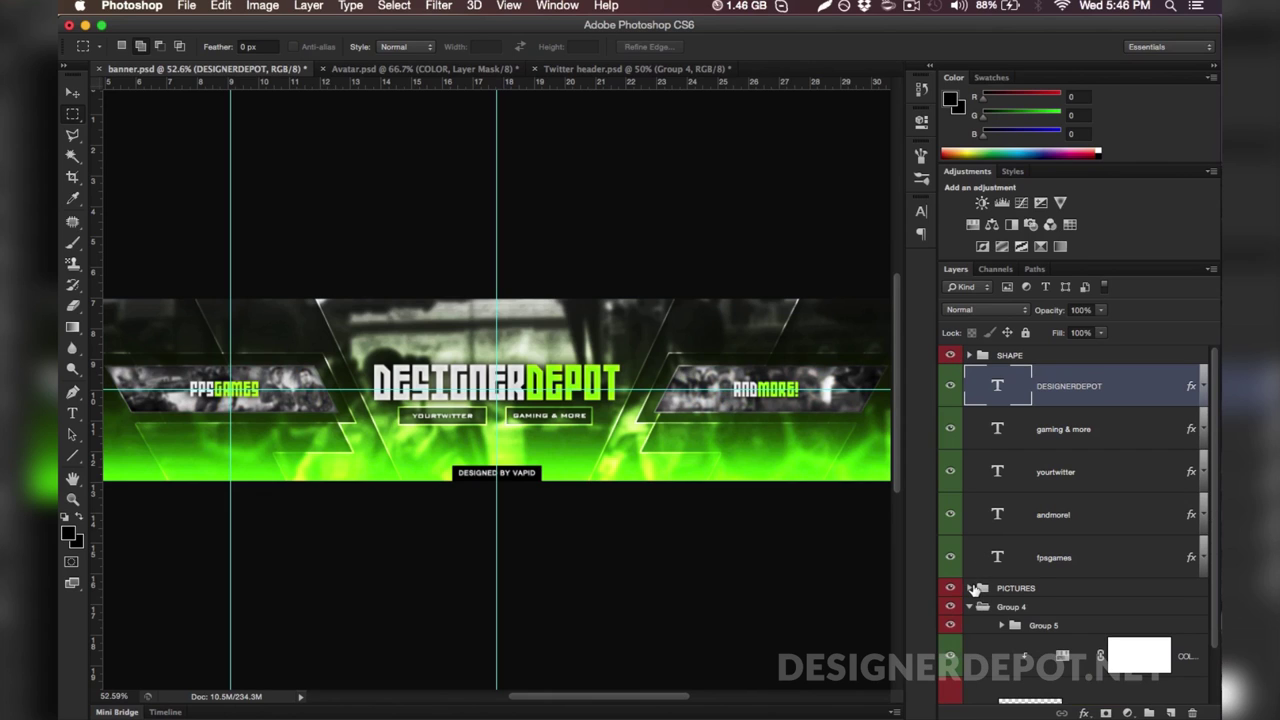
pyautogui.click(955, 658)
pyautogui.click(956, 658)
pyautogui.doubleClick(1062, 660)
# Step: Shift the COLOR layer's hue to about 242 for blue and set its opacity to 20%
pyautogui.moveTo(791, 224); pyautogui.dragTo(816, 222)
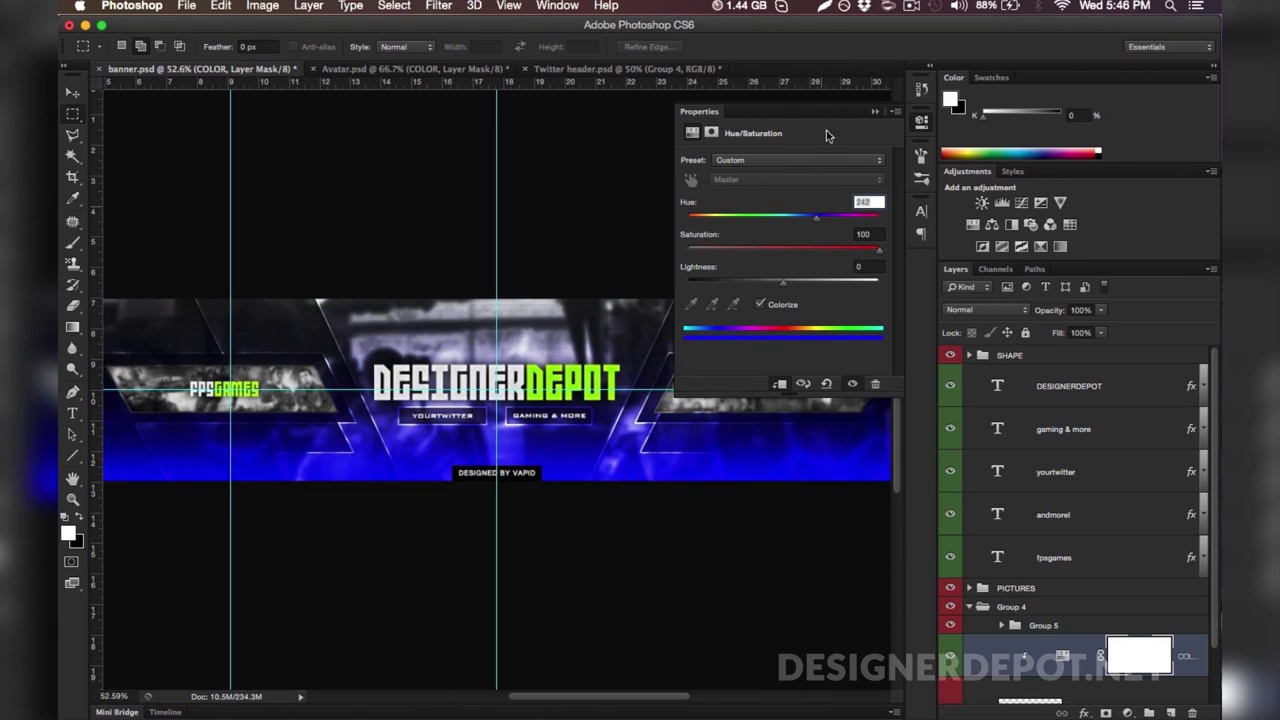
pyautogui.click(875, 111)
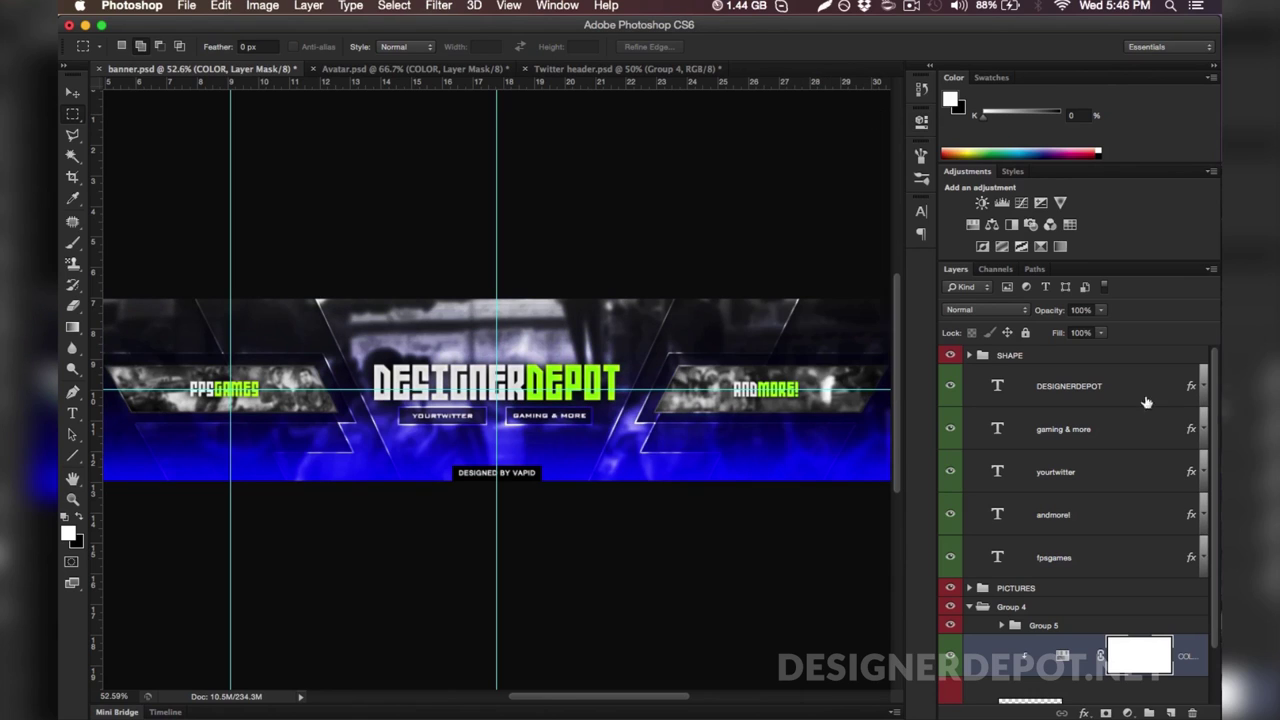
pyautogui.click(1100, 311)
pyautogui.moveTo(1055, 325); pyautogui.dragTo(1040, 327)
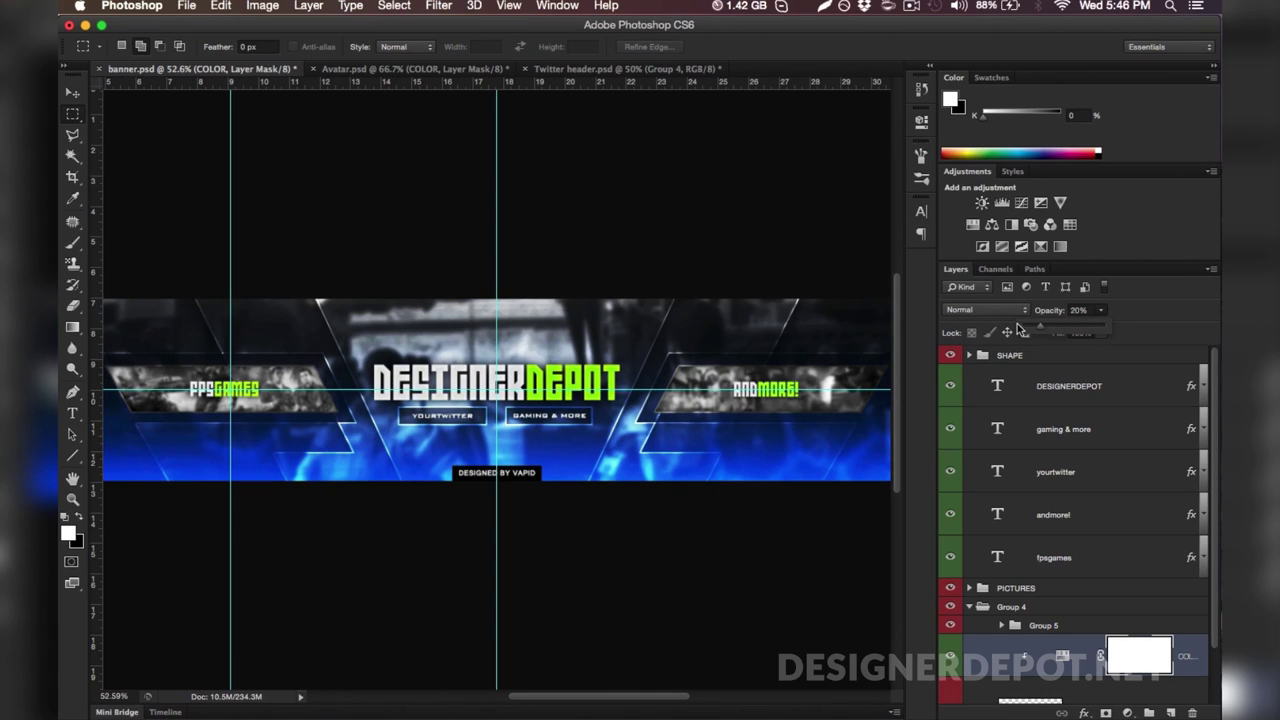
pyautogui.click(1037, 444)
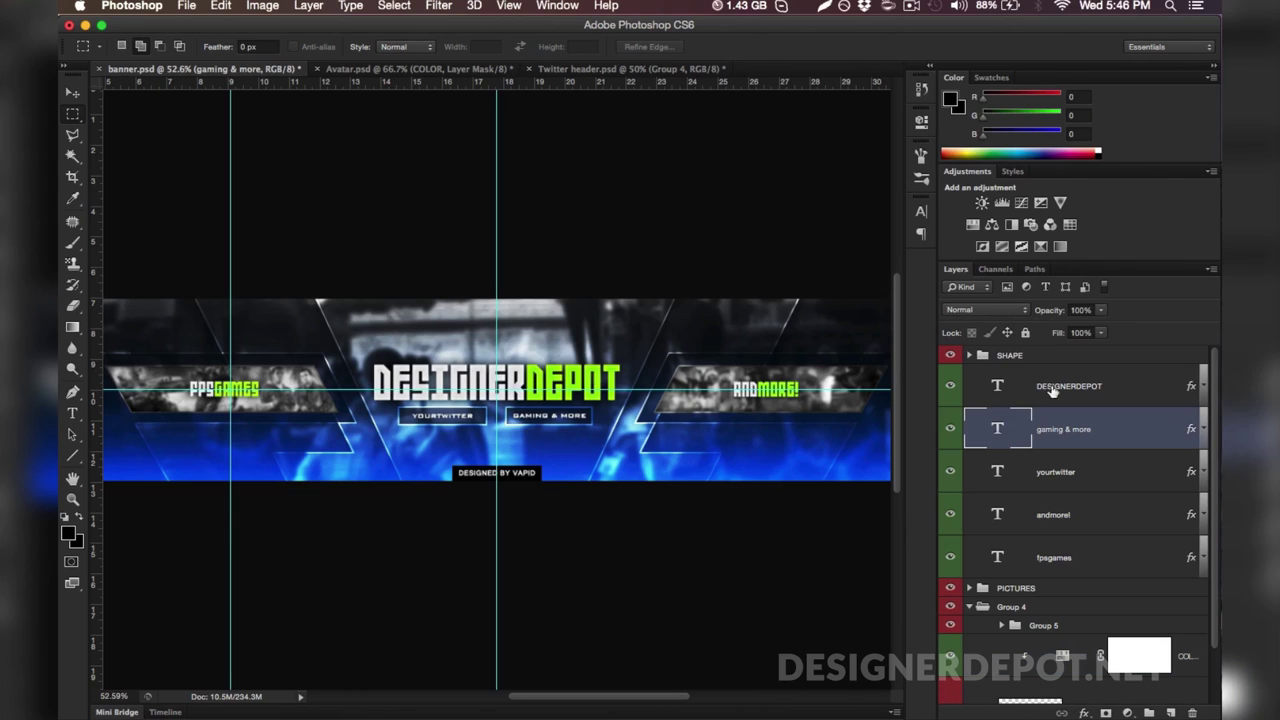
# Step: Recolour the word DEPOT to blue #0c51e3 sampled from the banner background
pyautogui.doubleClick(1005, 390)
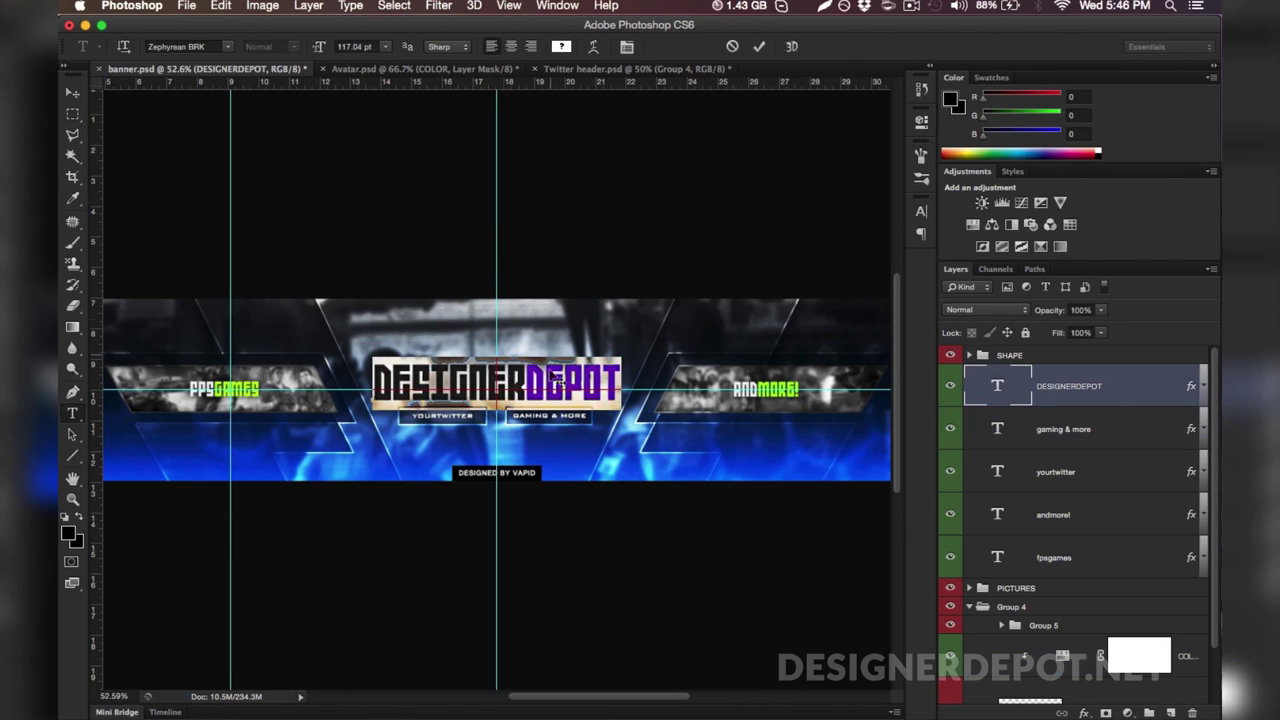
pyautogui.click(556, 378)
pyautogui.moveTo(524, 378); pyautogui.dragTo(614, 377)
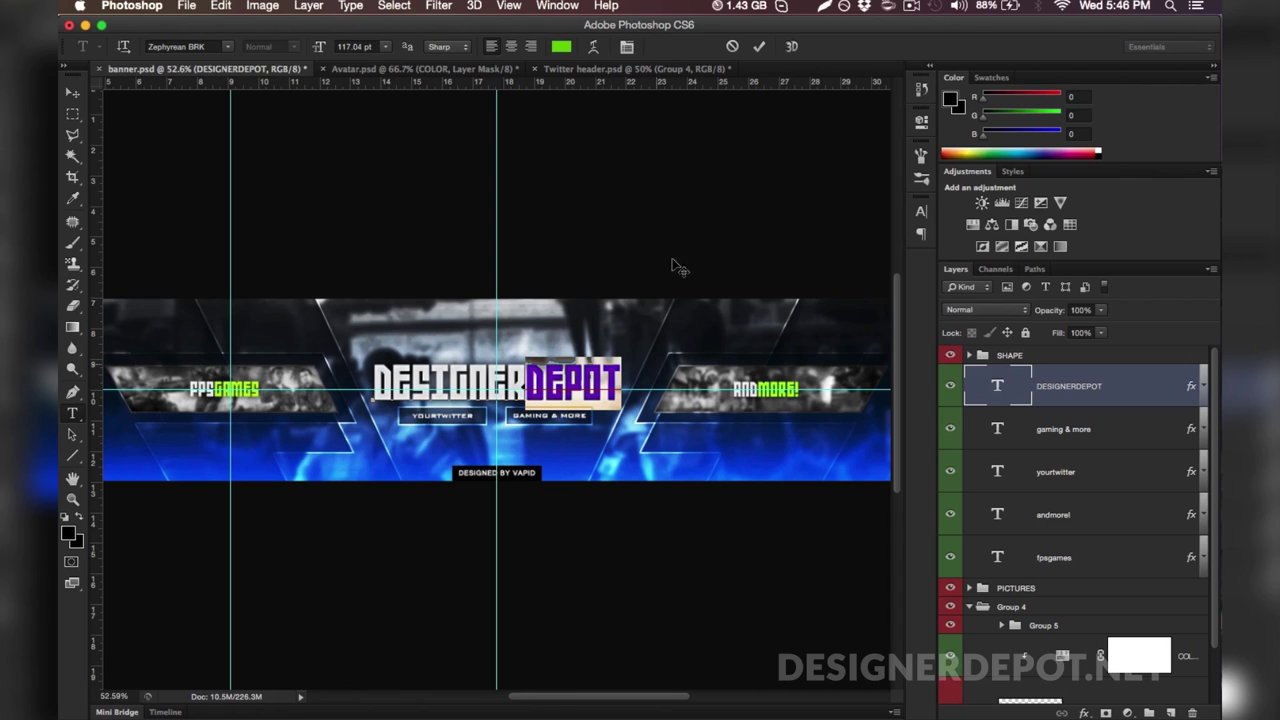
pyautogui.click(561, 46)
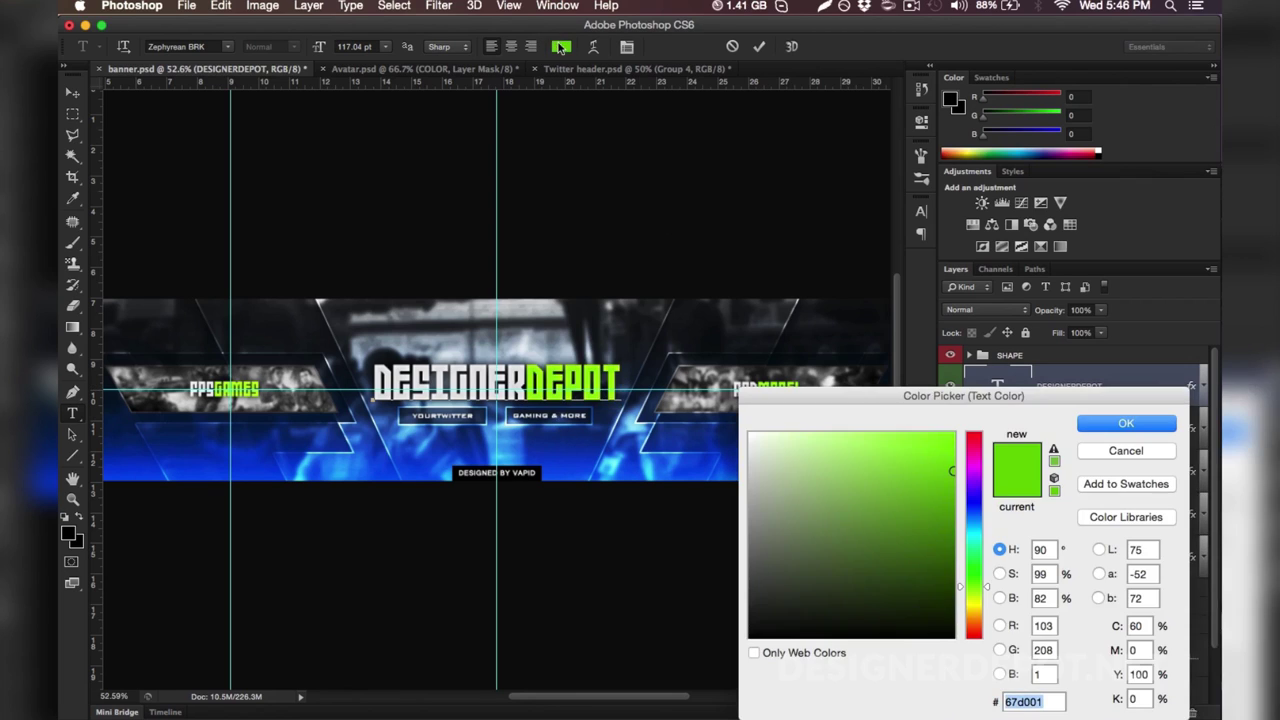
pyautogui.click(640, 455)
pyautogui.click(659, 461)
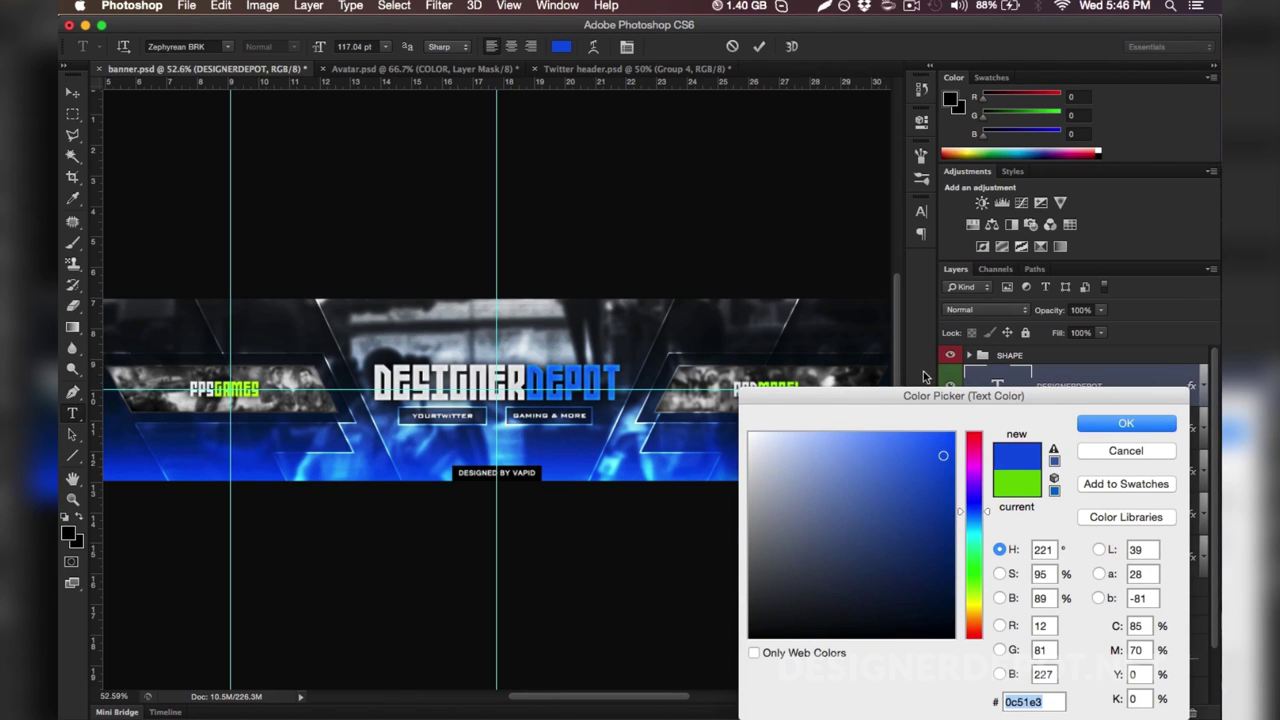
pyautogui.click(1115, 426)
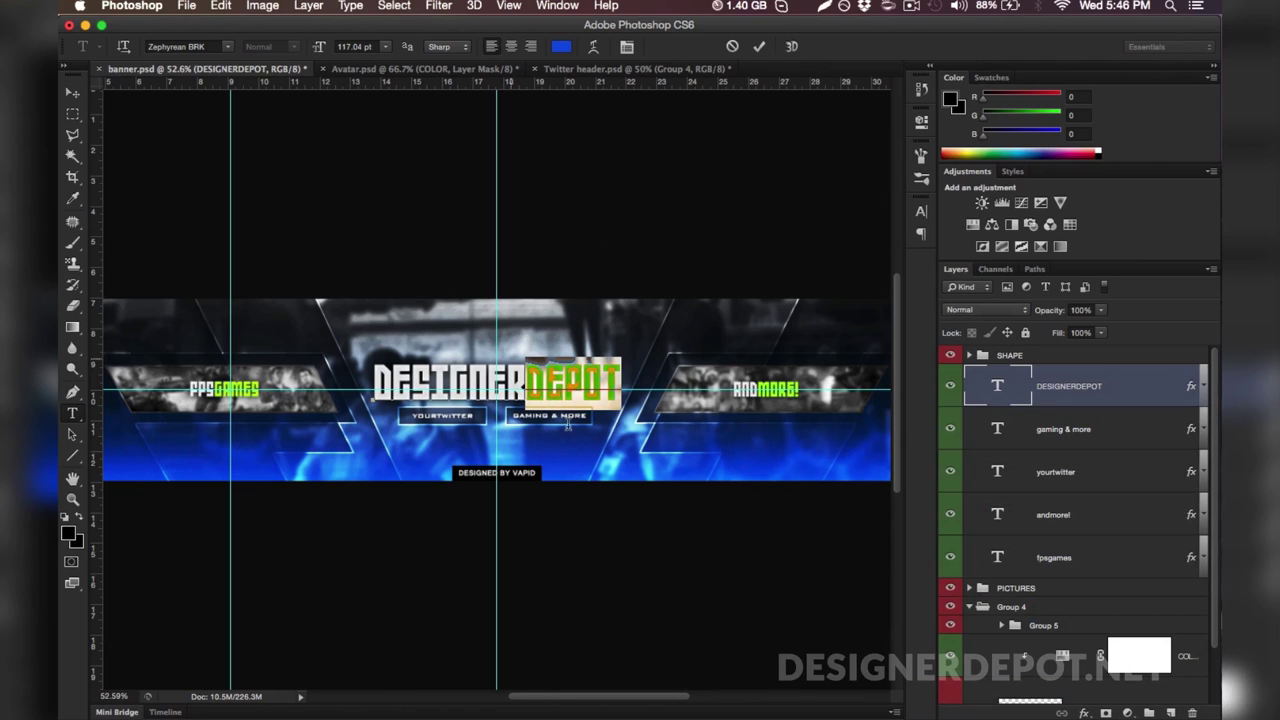
pyautogui.click(1023, 400)
pyautogui.press('m')
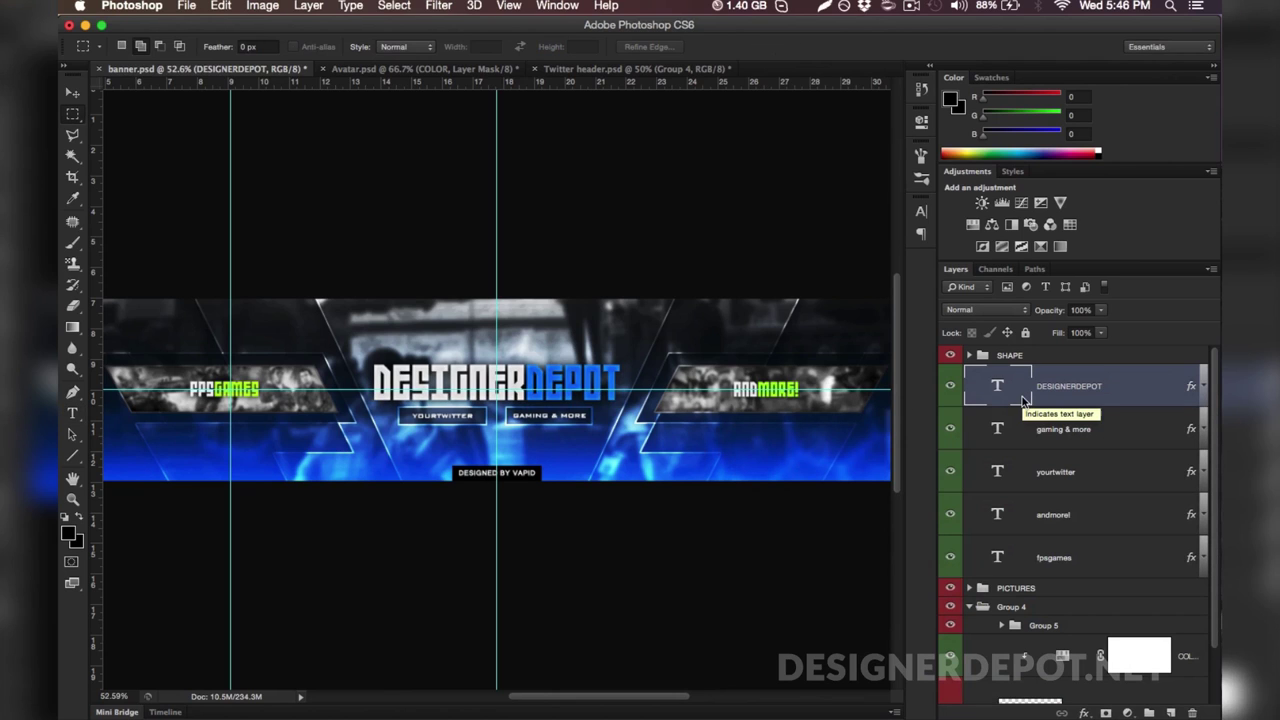
# Step: Go via Twitter header.psd to Avatar.psd and hide its name here text layer
pyautogui.scroll(-3, 703, 300)
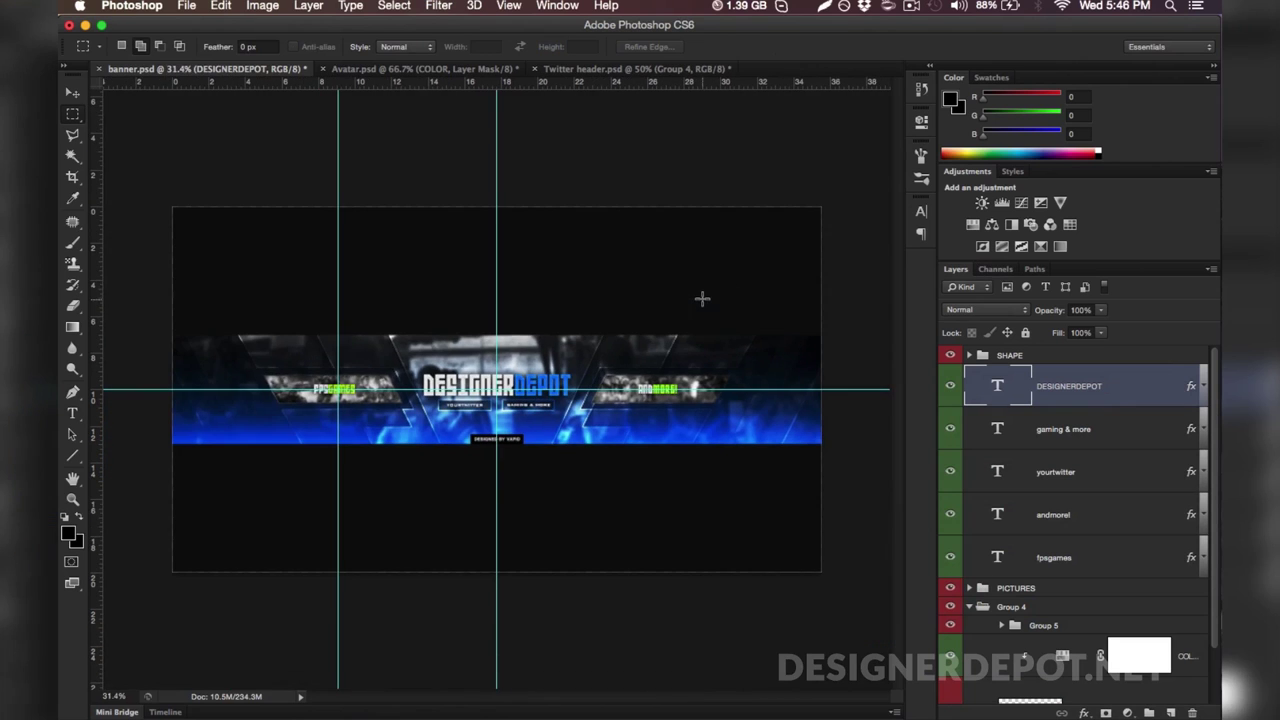
pyautogui.click(567, 68)
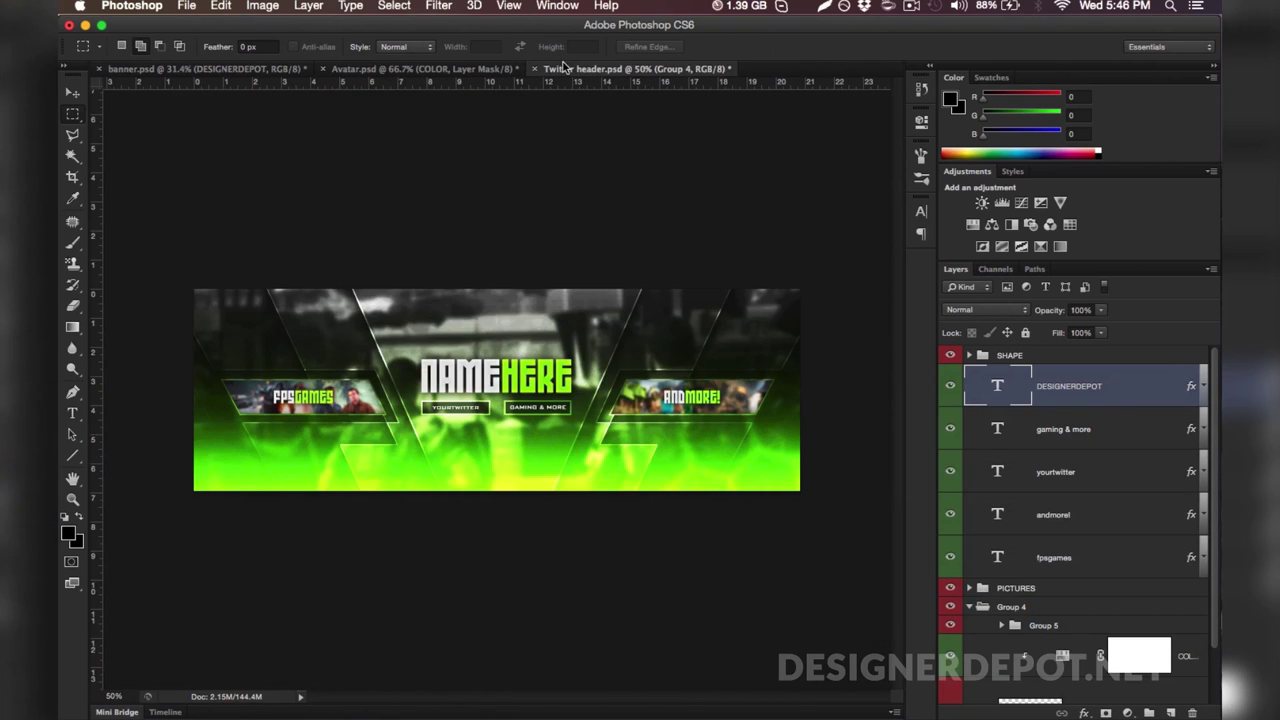
pyautogui.scroll(2, 654, 432)
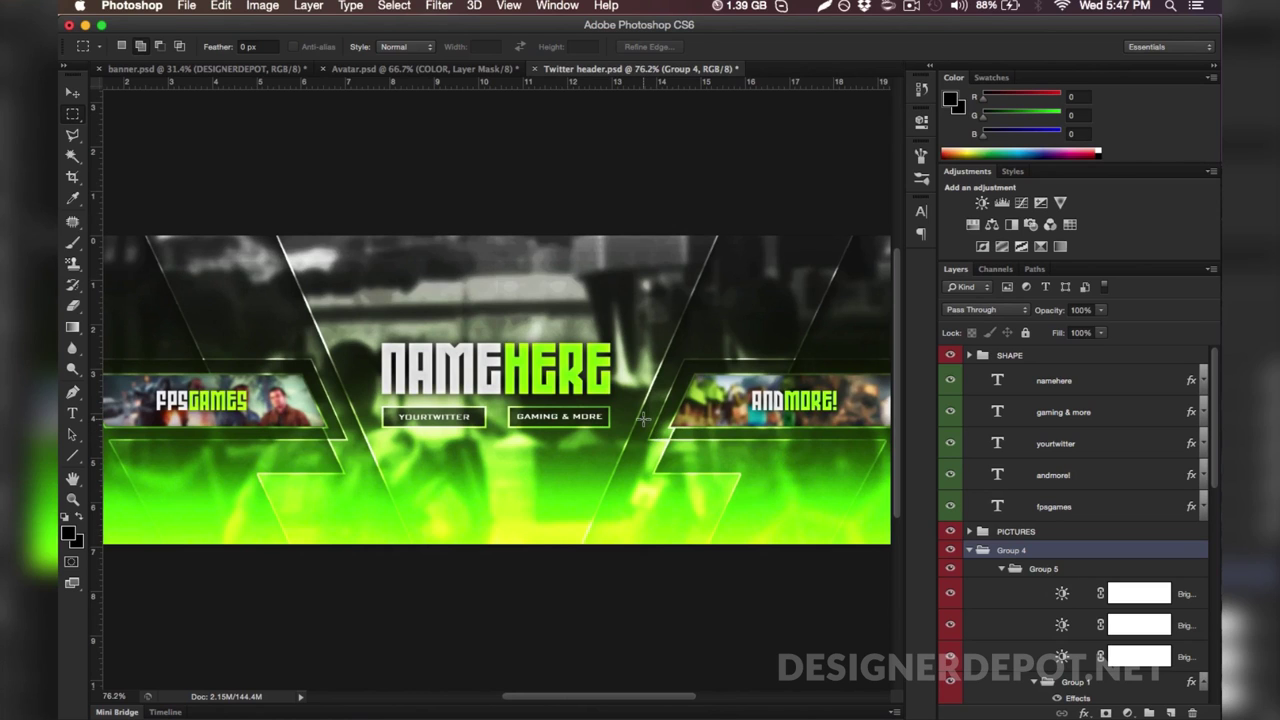
pyautogui.click(435, 72)
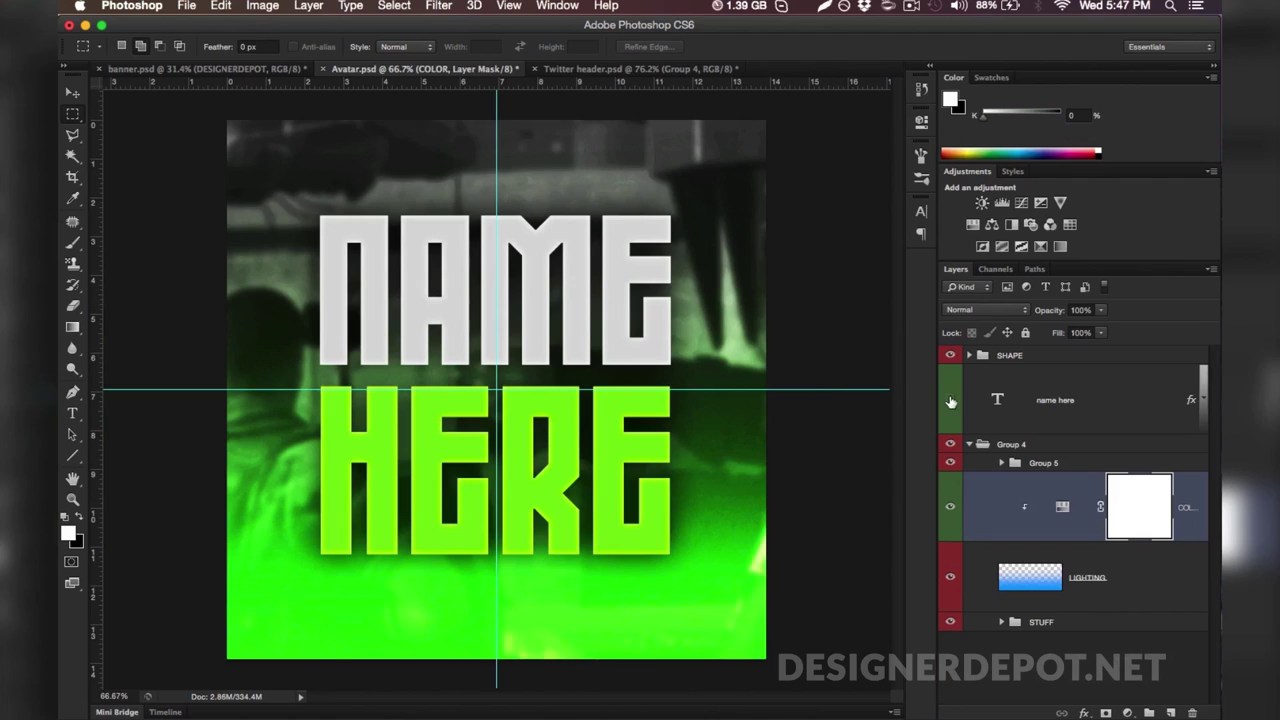
pyautogui.click(950, 400)
# Step: Show the name here layer, set the avatar's hue to 280, and lower the colour layer's opacity
pyautogui.click(950, 400)
pyautogui.doubleClick(1062, 507)
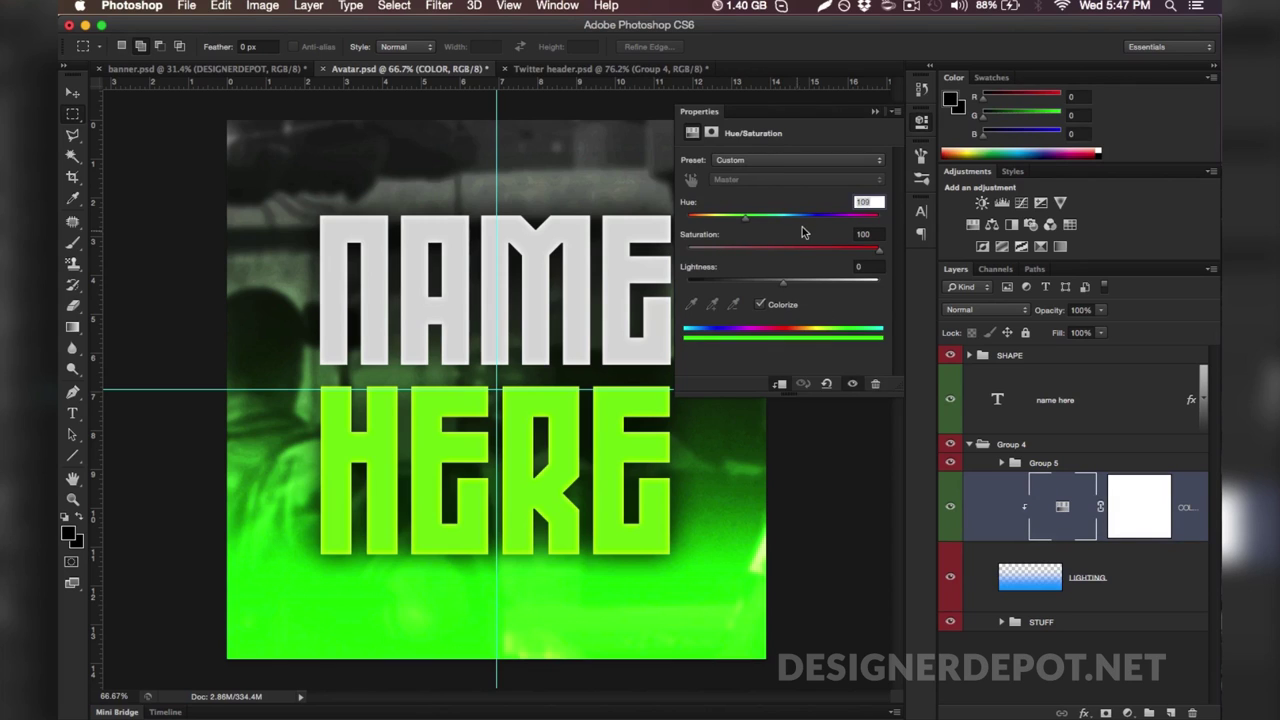
pyautogui.moveTo(806, 217); pyautogui.dragTo(842, 216)
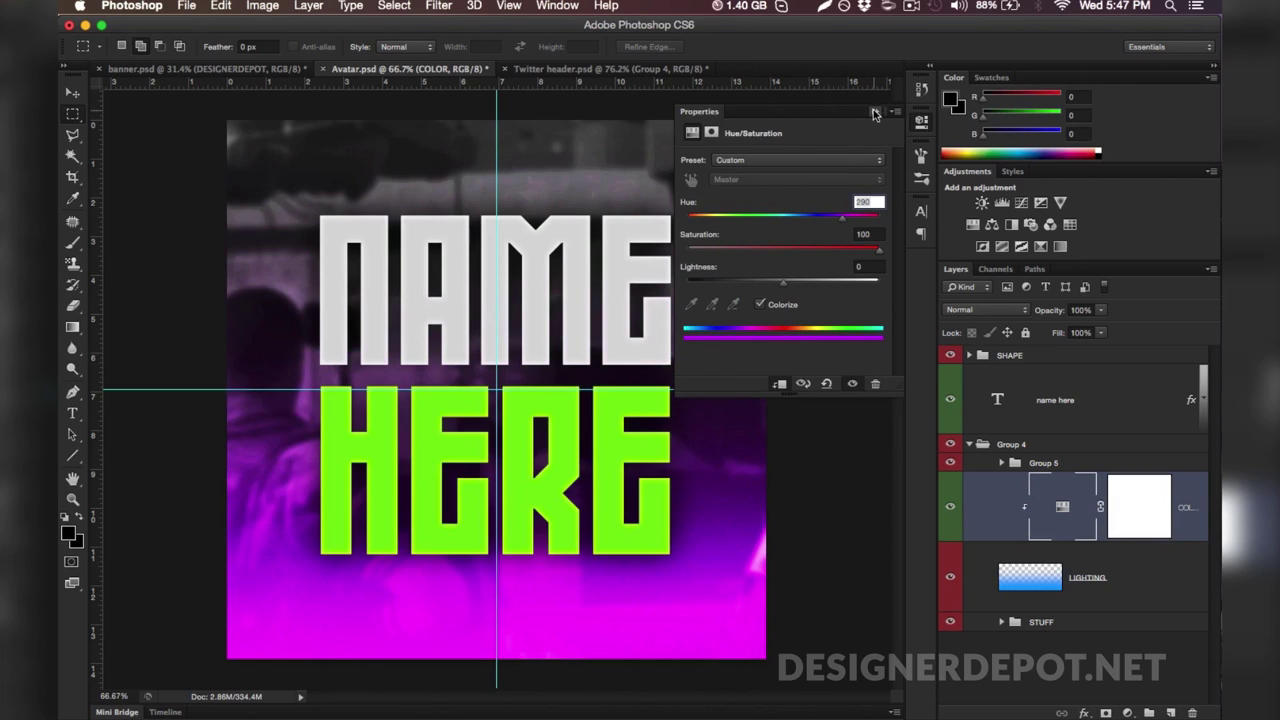
pyautogui.click(875, 112)
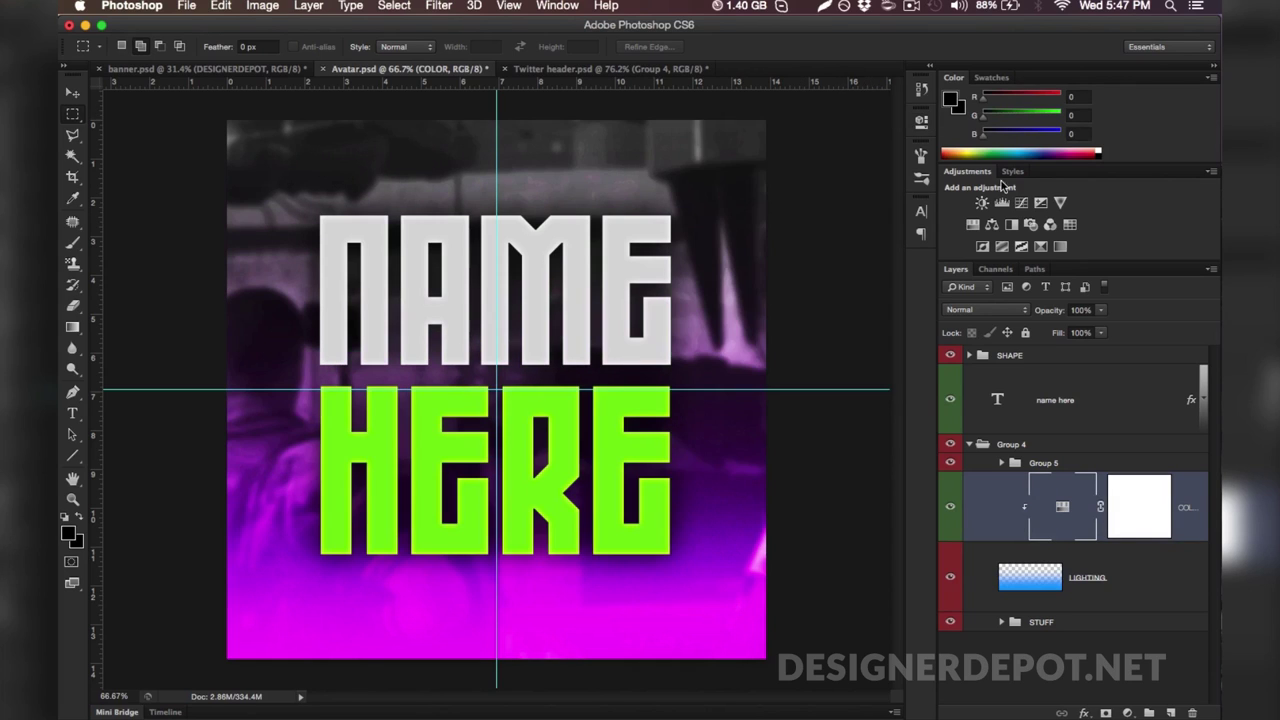
pyautogui.click(1100, 310)
pyautogui.moveTo(1100, 330)
pyautogui.mouseDown()
pyautogui.moveTo(1050, 330)
pyautogui.moveTo(1076, 330)
pyautogui.mouseUp()
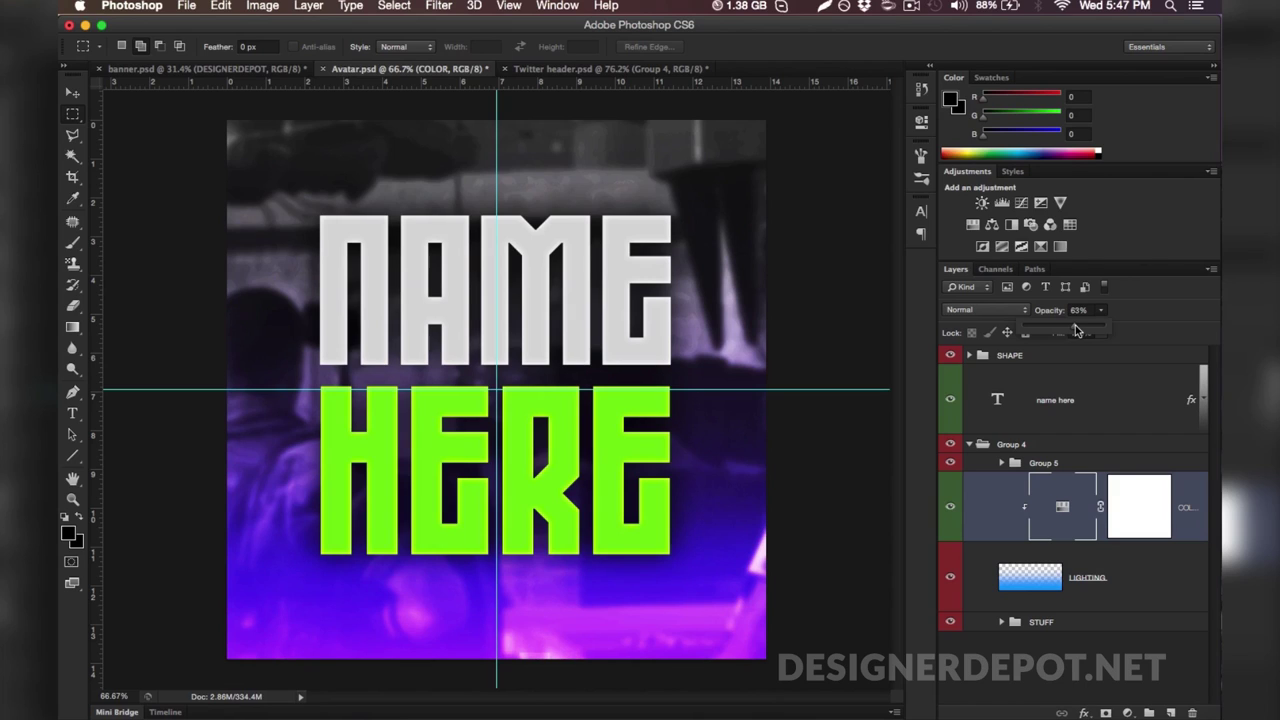
pyautogui.click(610, 69)
# Step: Scroll the Twitter header's Layers panel and collapse Group 4
pyautogui.scroll(-2, 396, 231)
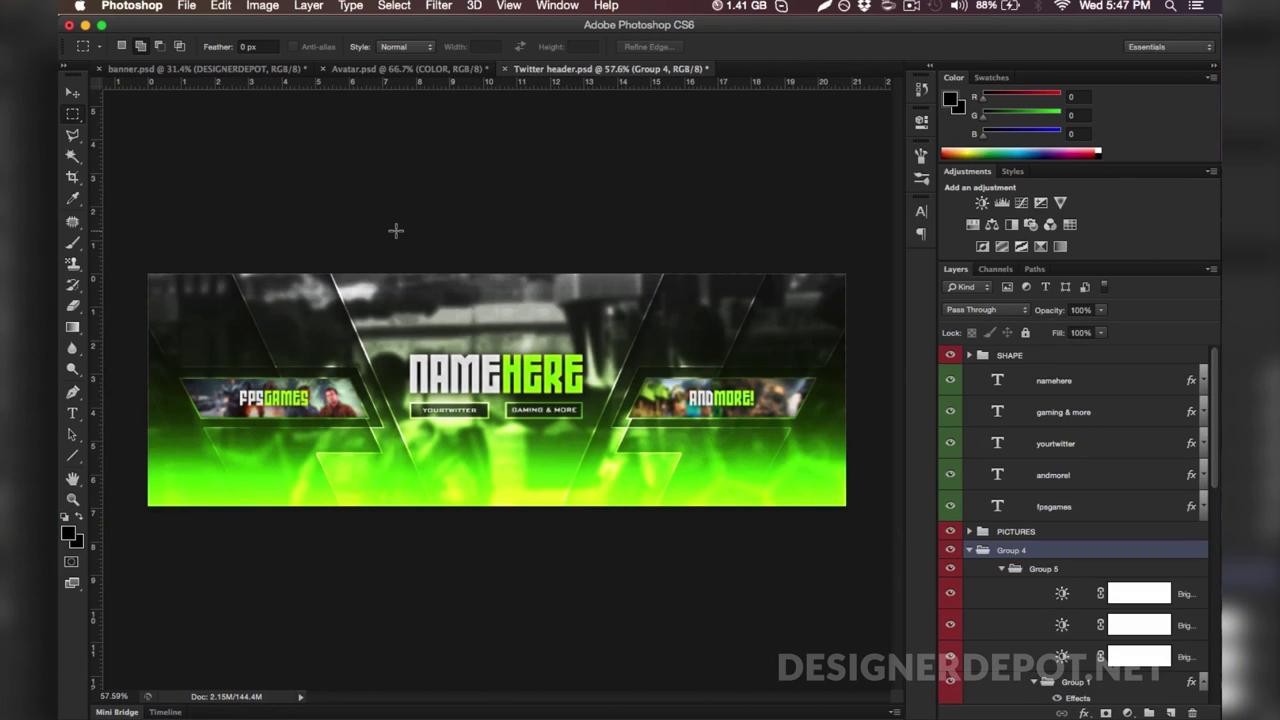
pyautogui.click(970, 551)
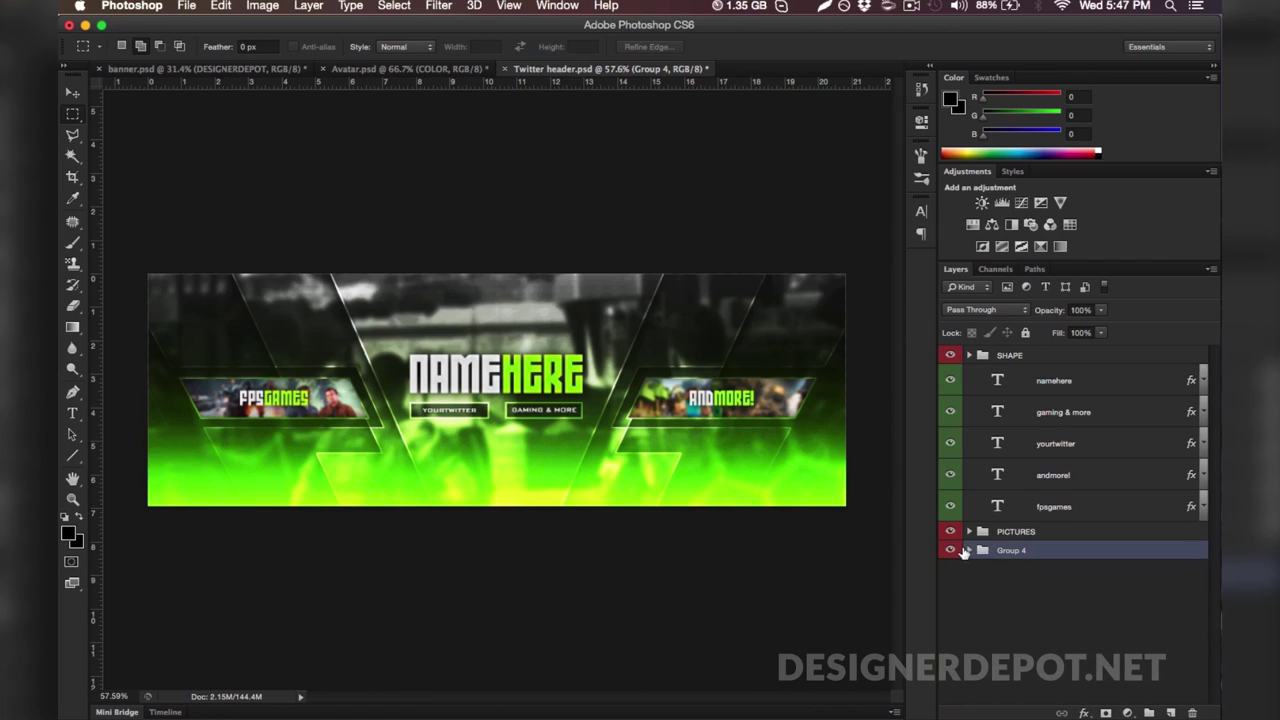